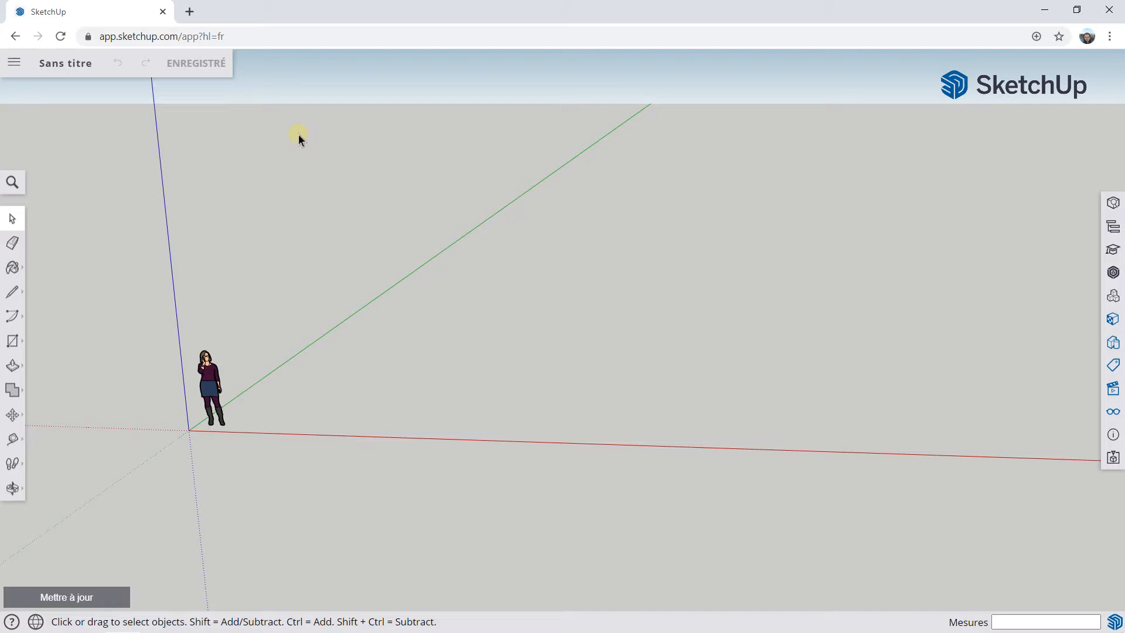
Draw a square of about 4.71 m by 4.71 m flat on the ground, between the green and red axes.
middle_click_drag(374, 193, 475, 285)
middle_click_drag(111, 296, 20, 334)
left_click(14, 342)
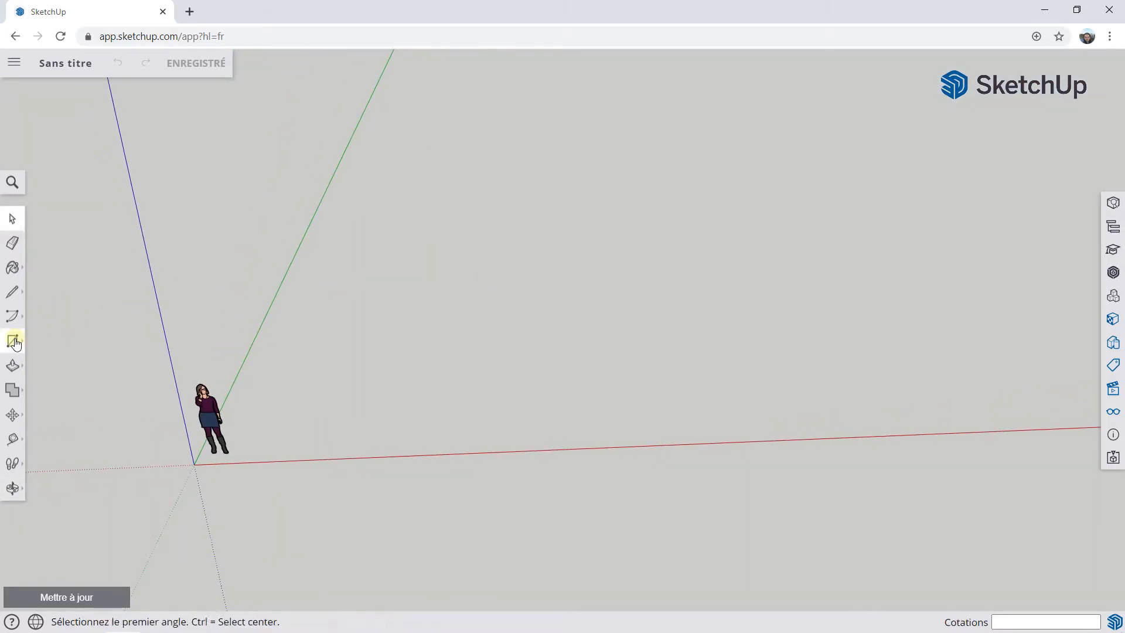
left_click(392, 281)
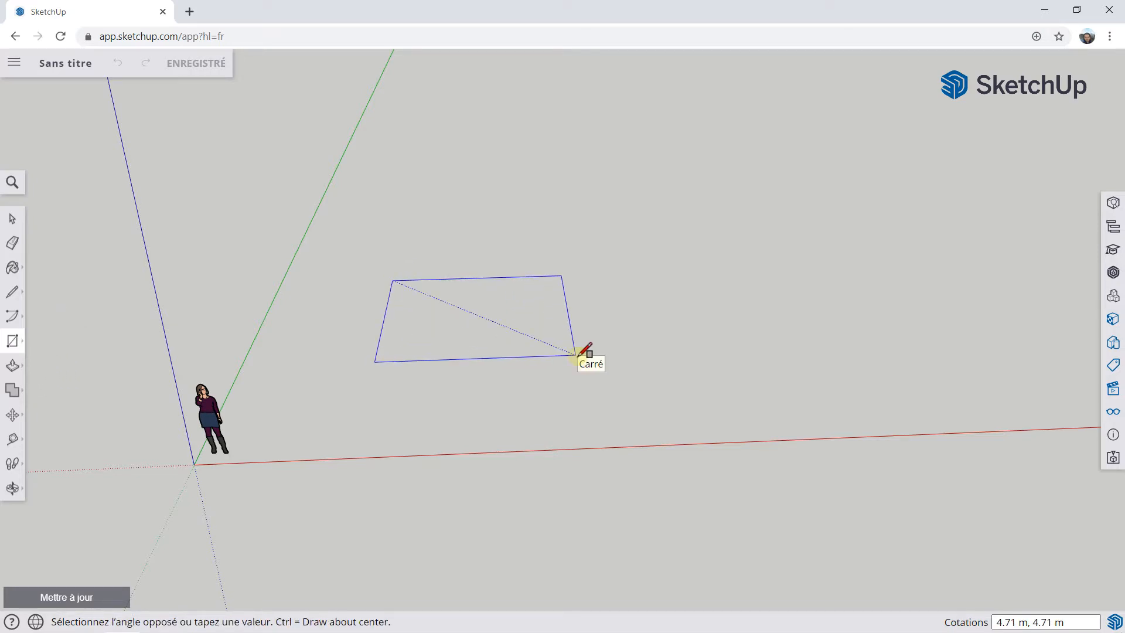
left_click(576, 355)
Set the dimensions of the drawn square to 6 m by 6 m.
type("6")
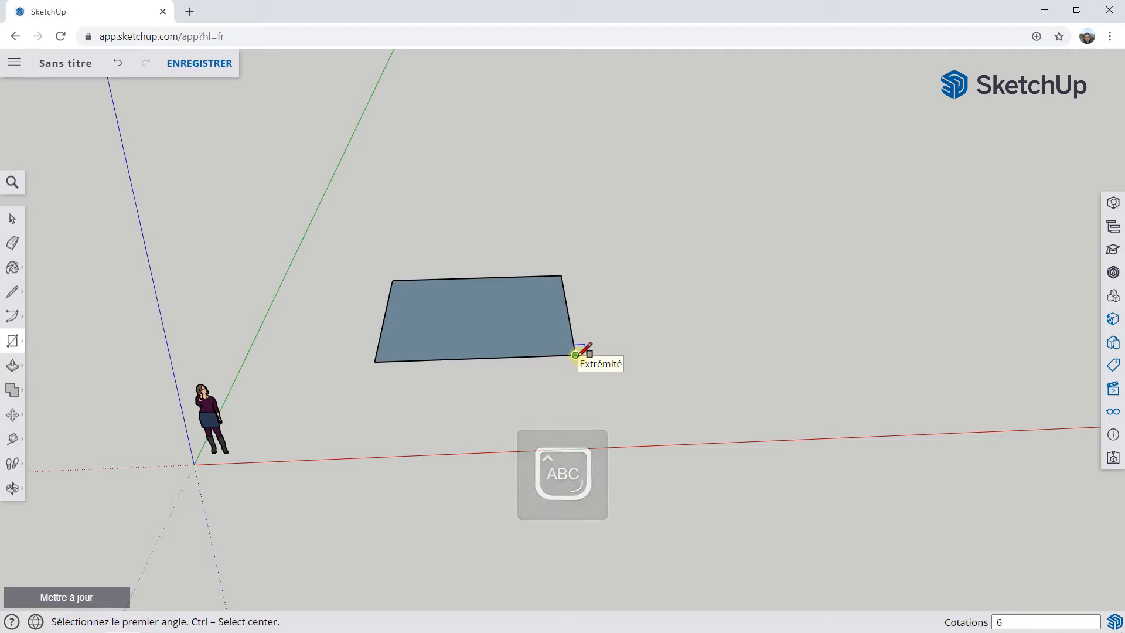
key("Caps_Lock")
type("m")
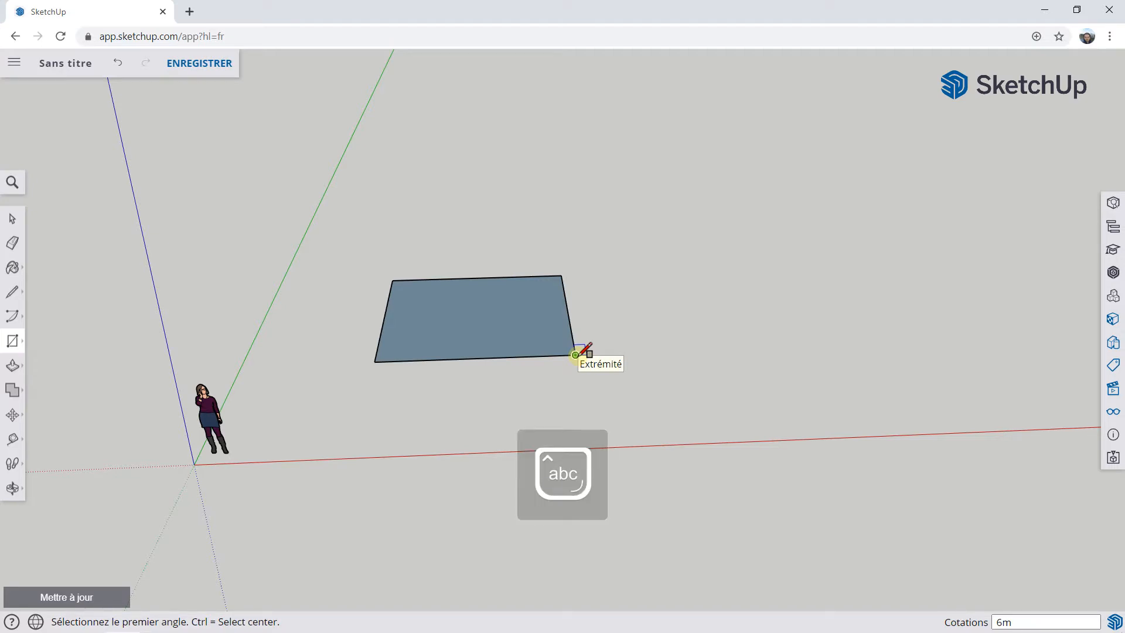
type(",")
key("Caps_Lock")
key("Caps_Lock")
type("6m")
key("BackSpace")
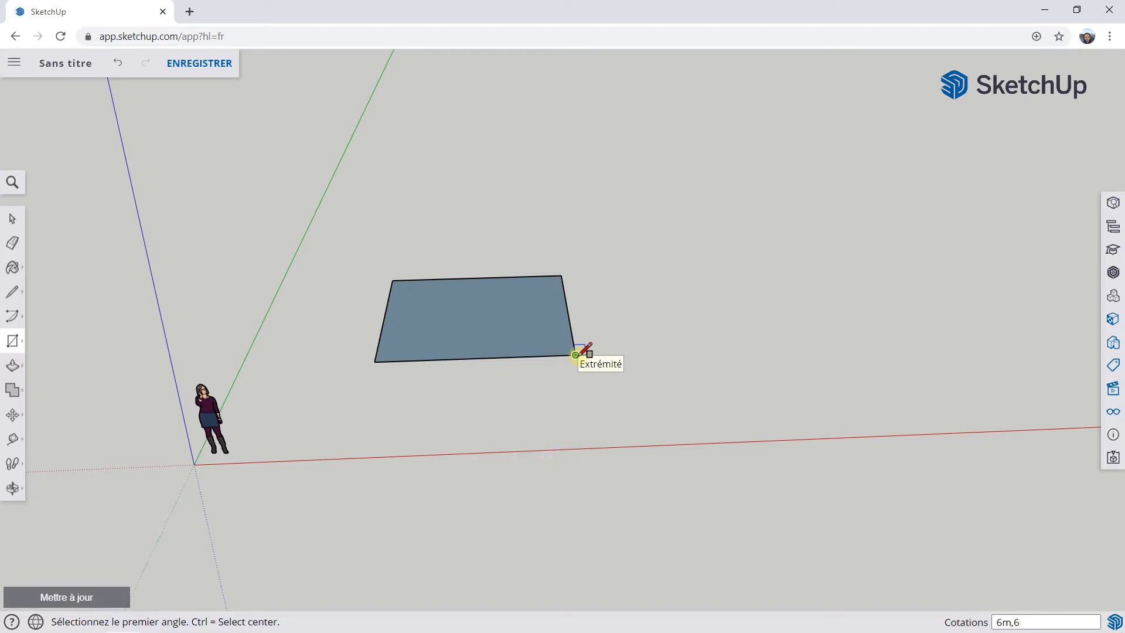
key("Return")
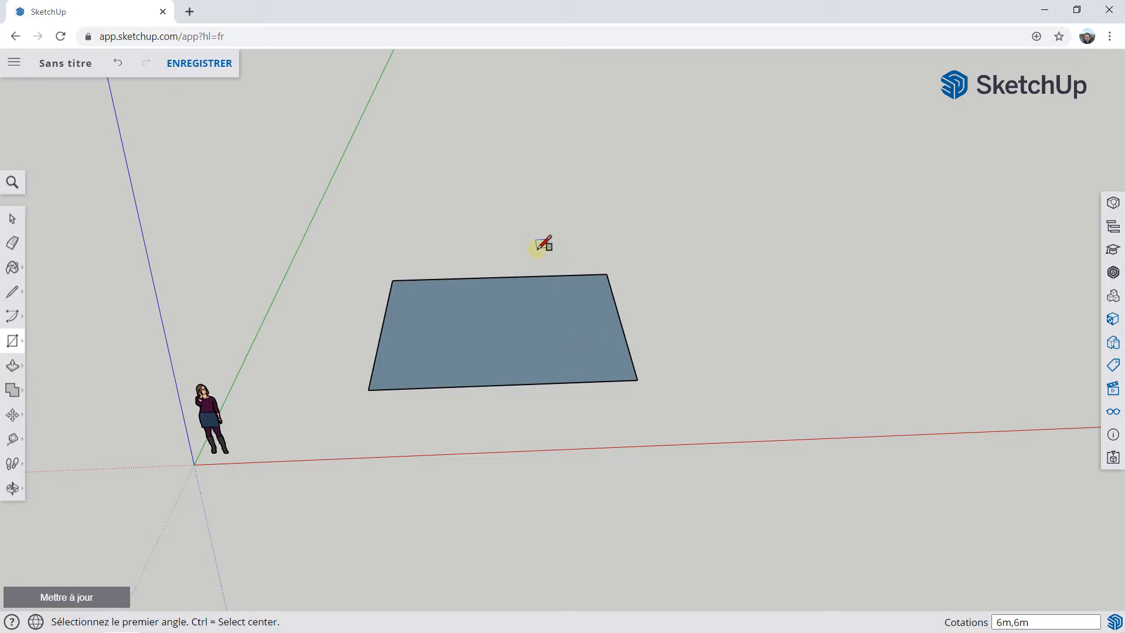
scroll(515, 345, "up", 4)
middle_click_drag(515, 347, 515, 465)
scroll(503, 322, "down", 2)
middle_click_drag(502, 322, 439, 309)
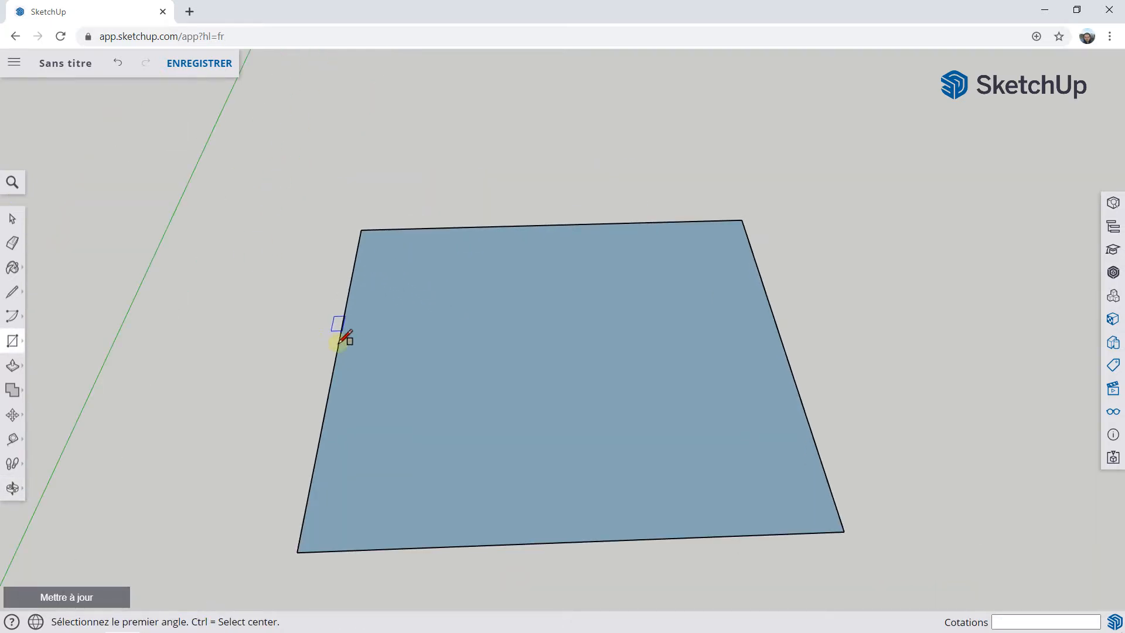
mouse_move(427, 261)
middle_mouse_down()
mouse_move(474, 319)
mouse_move(493, 279)
mouse_move(458, 223)
mouse_move(463, 254)
mouse_move(441, 259)
middle_mouse_up()
scroll(445, 258, "down", 3)
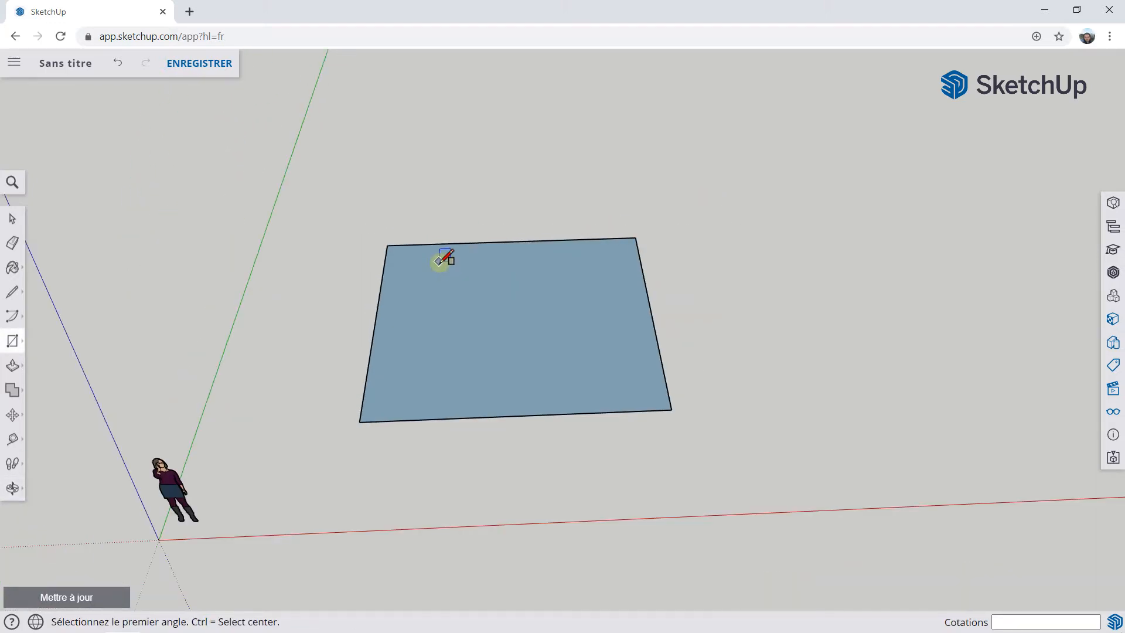
middle_click_drag(627, 269, 482, 283)
scroll(405, 296, "up", 1)
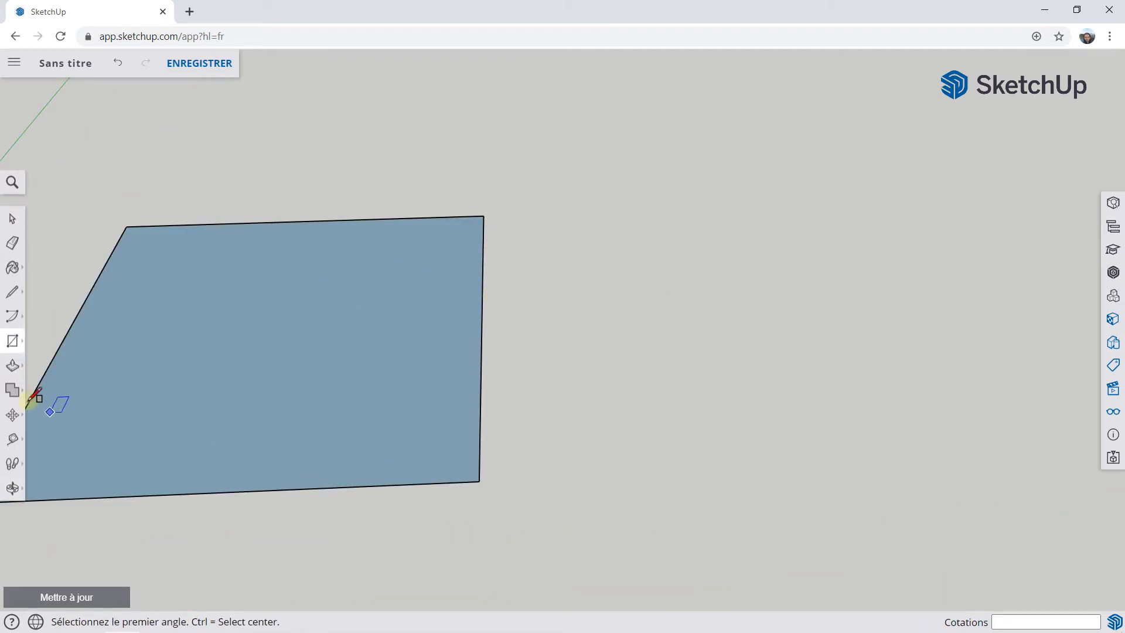
Place a Tape Measure guide inside the square, parallel to its front edge and 2 m from it.
left_click(13, 442)
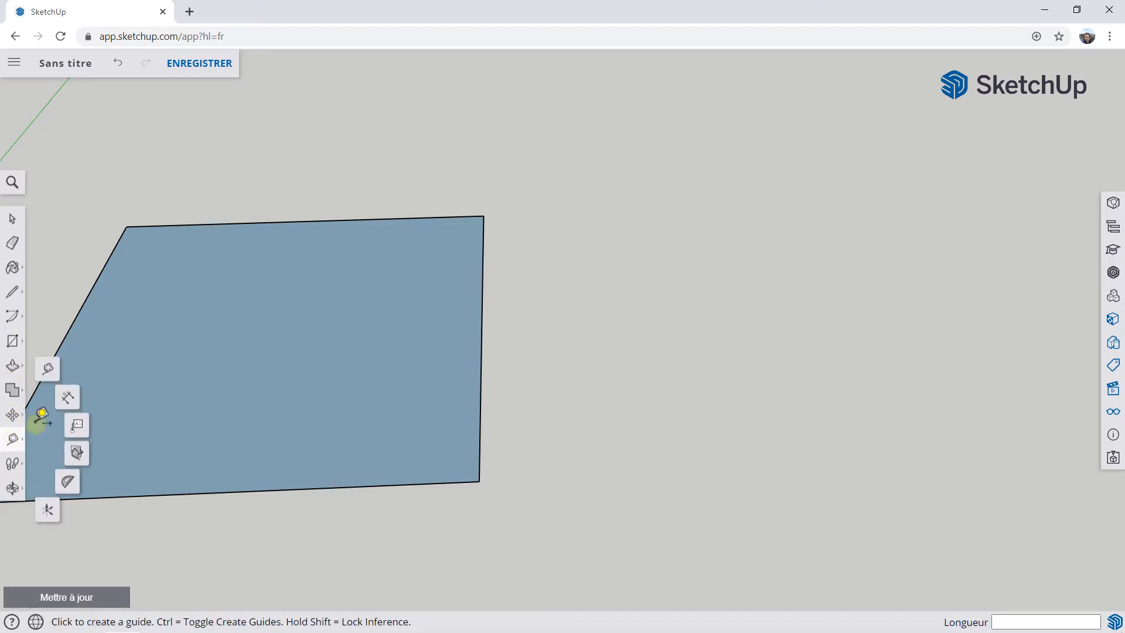
left_click(49, 375)
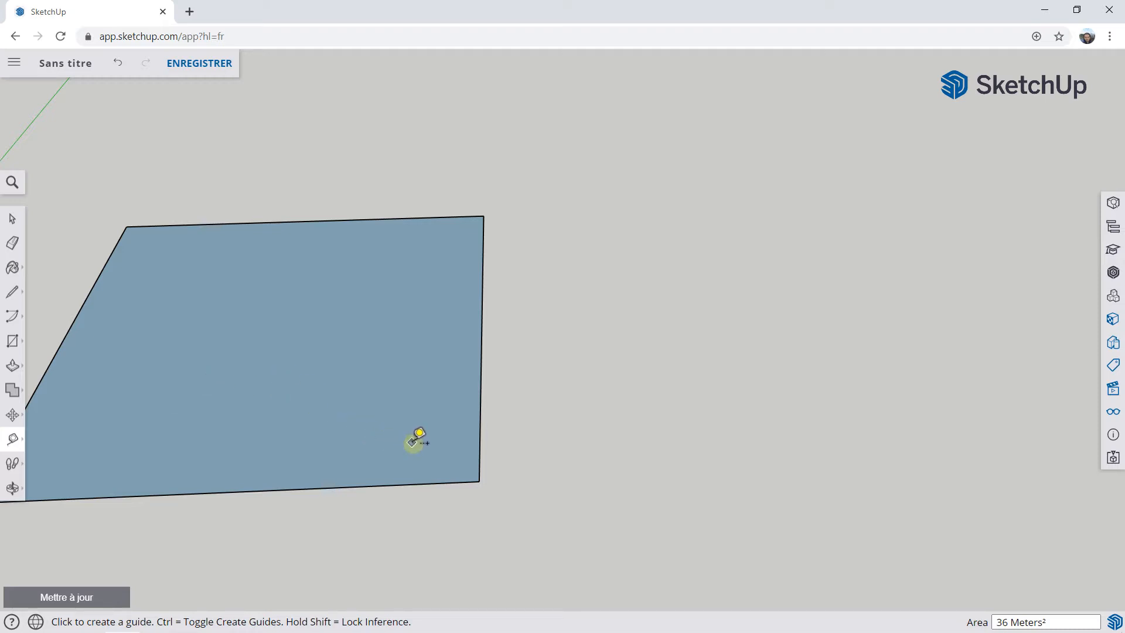
key("o")
middle_click_drag(436, 443, 427, 480)
middle_click_drag(394, 428, 422, 441)
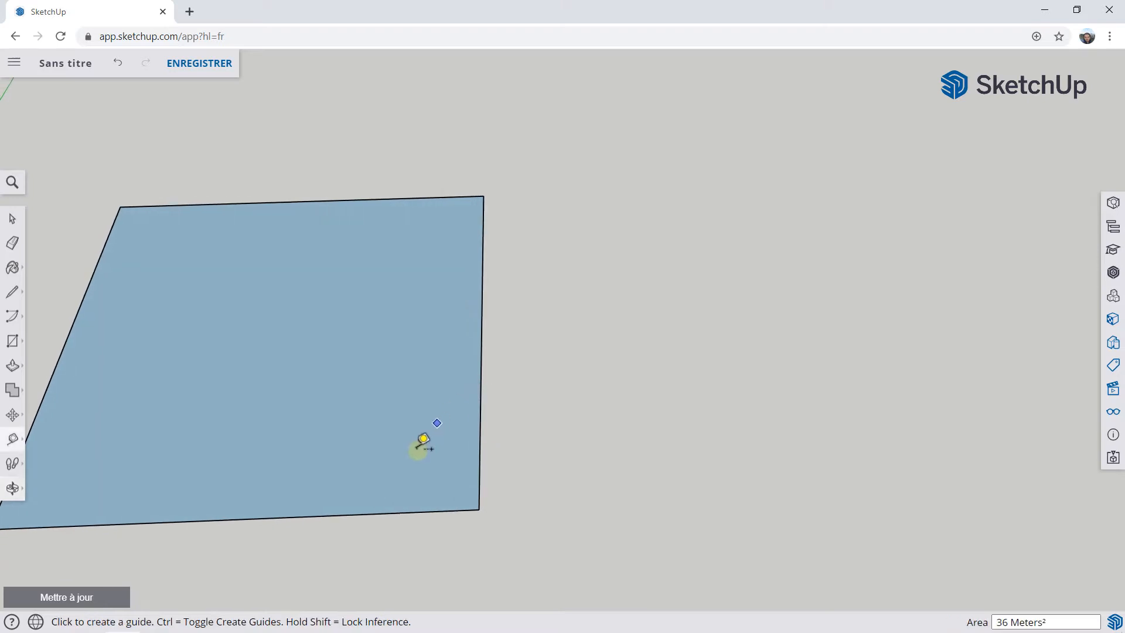
left_click(407, 512)
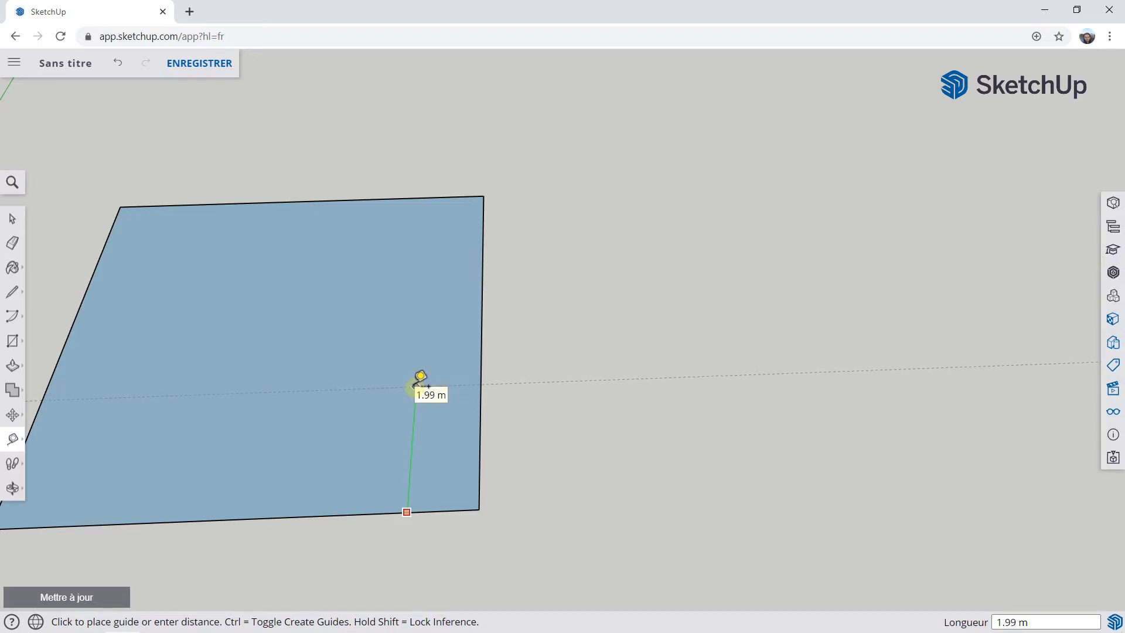
left_click(420, 377)
type("2")
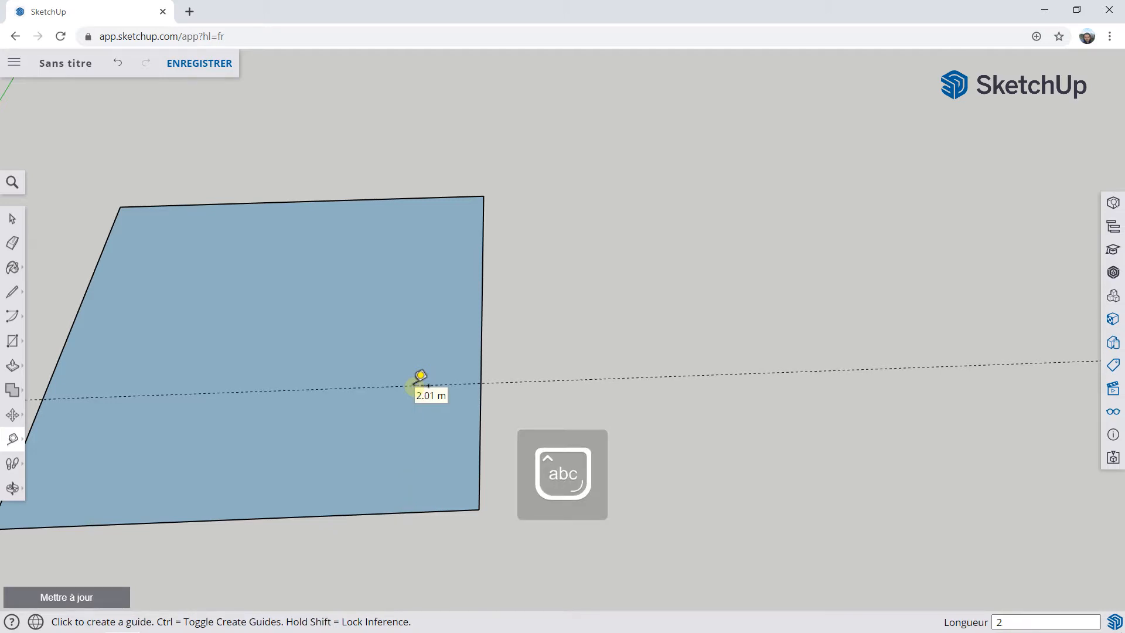
type("m")
key("Return")
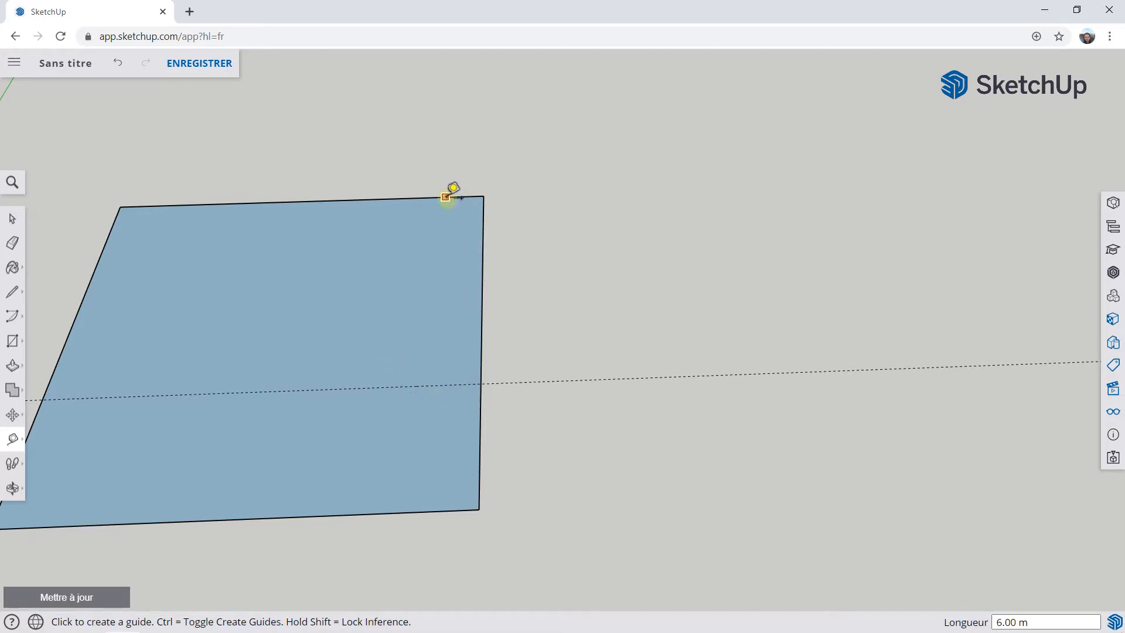
Place a guide 1 m outside the square, parallel to its back edge.
scroll(451, 195, "up", 3)
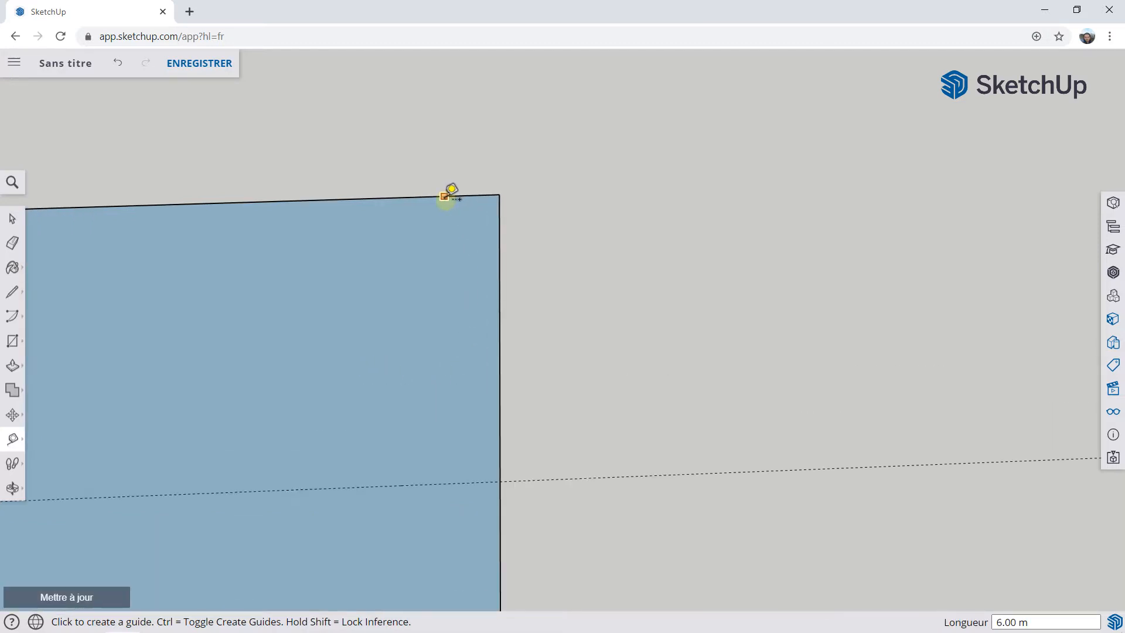
left_click(384, 198)
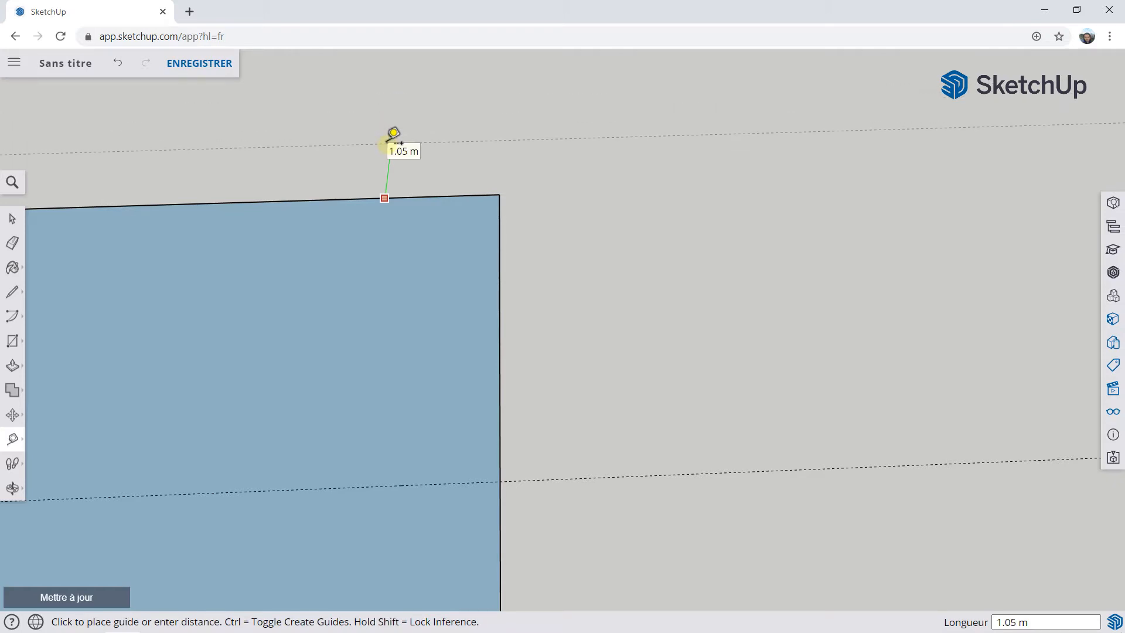
scroll(397, 141, "down", 2)
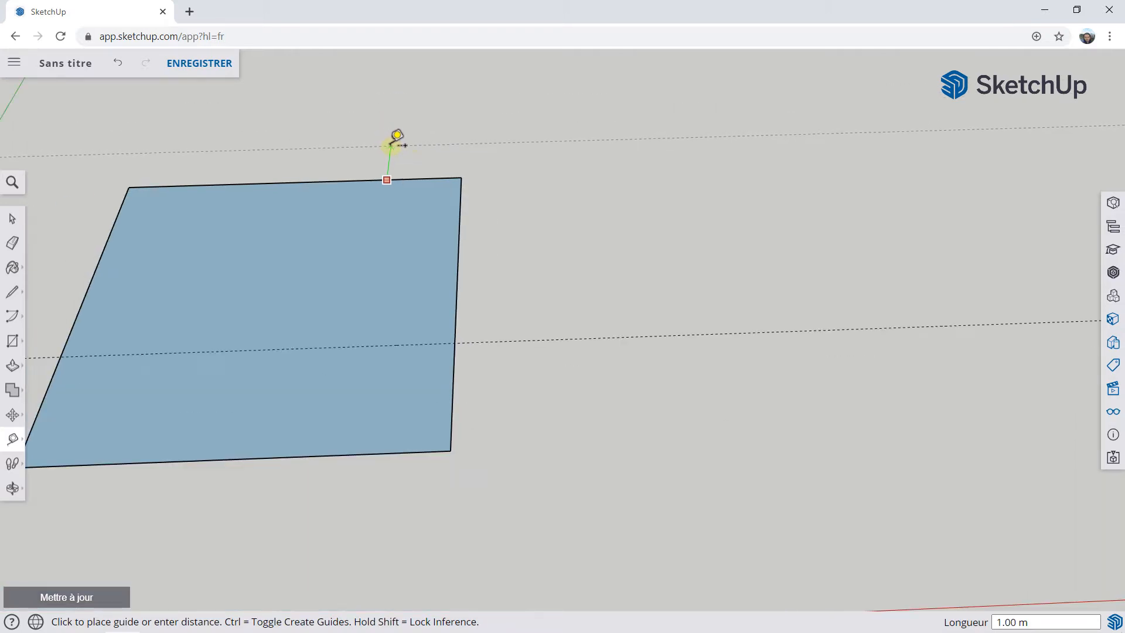
scroll(398, 140, "down", 1)
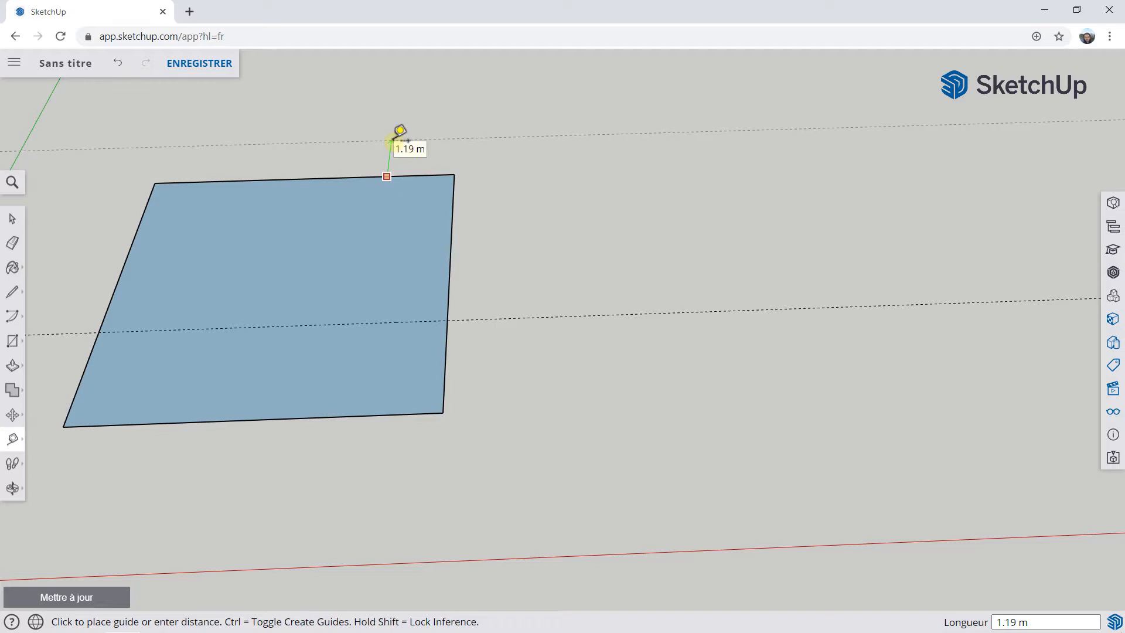
left_click(400, 130)
type("1m")
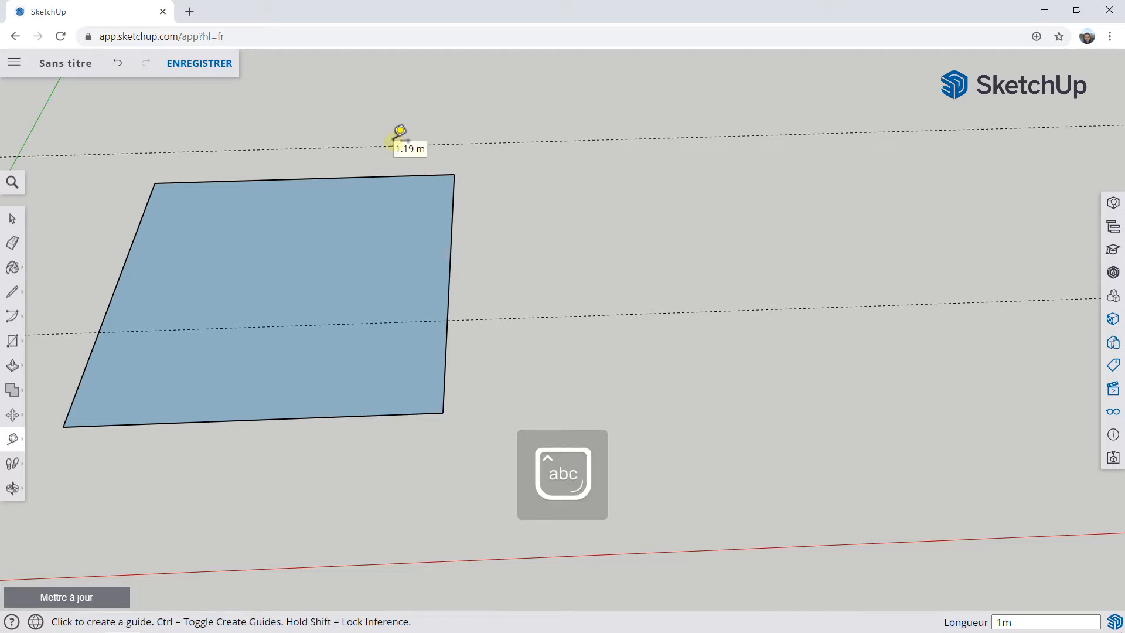
key("Return")
Place a guide 4 m outside the square, parallel to its right edge.
key("o")
left_click_drag(627, 297, 681, 284)
key("t")
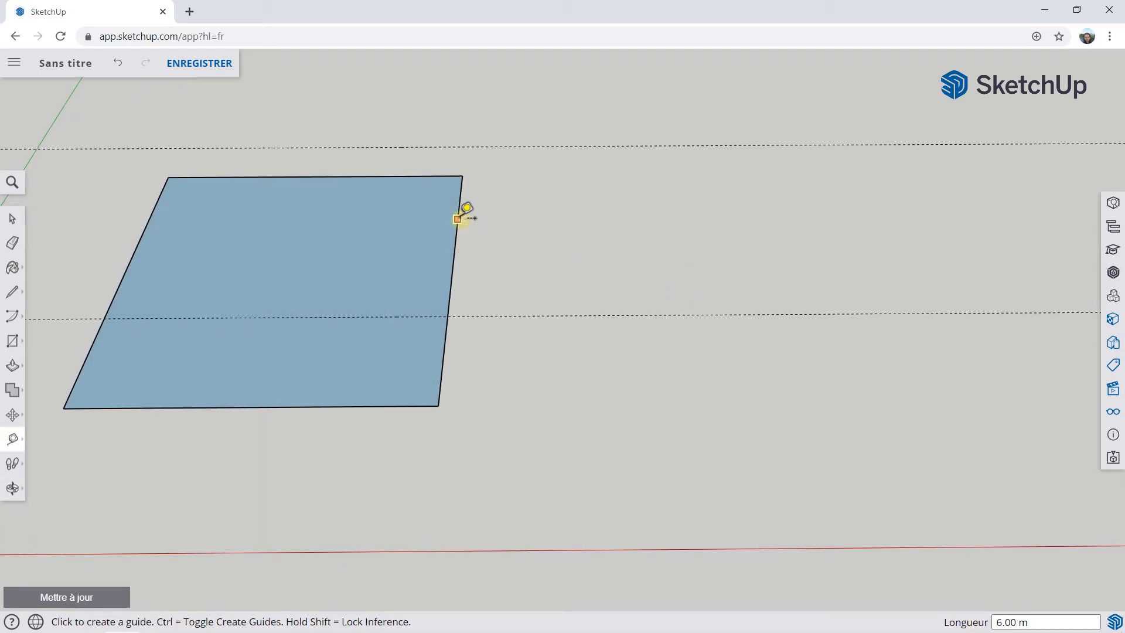
left_click(458, 214)
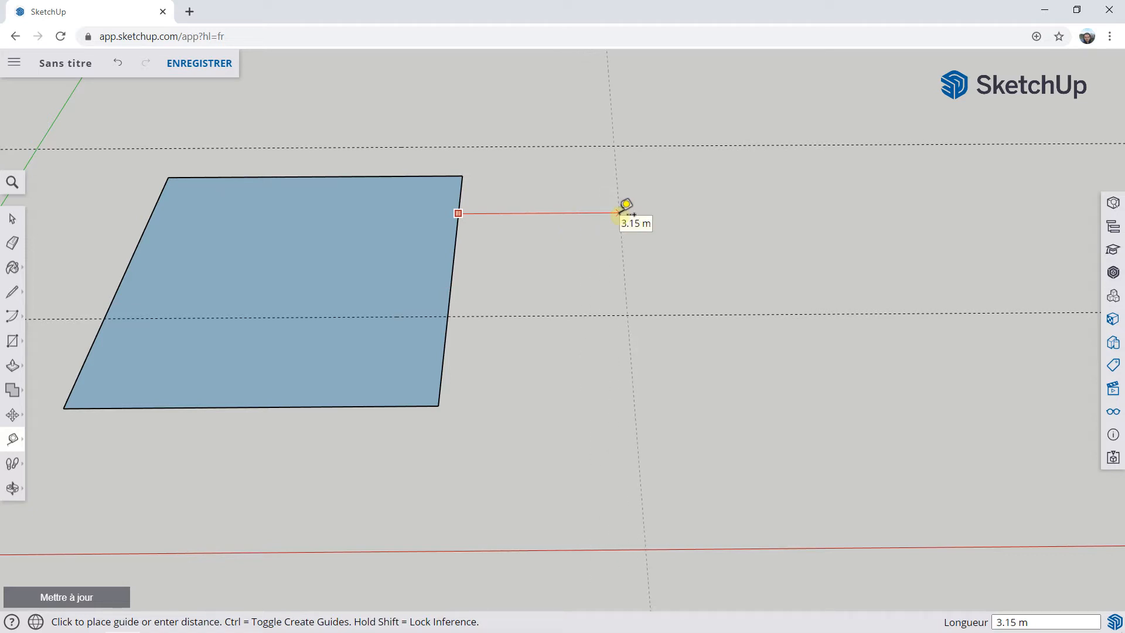
left_click(620, 213)
type("4")
key("Caps_Lock")
type("m")
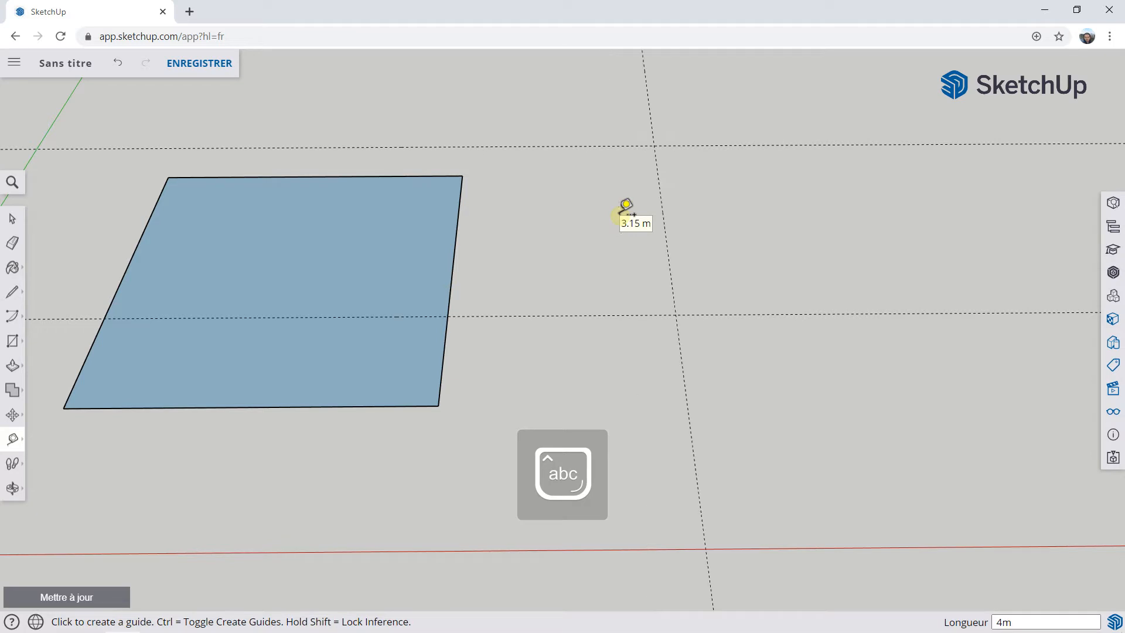
Draw a four-sided extension against the square's right side with lines along the guides, and erase the edge it shares with the square.
middle_click_drag(460, 183, 469, 228)
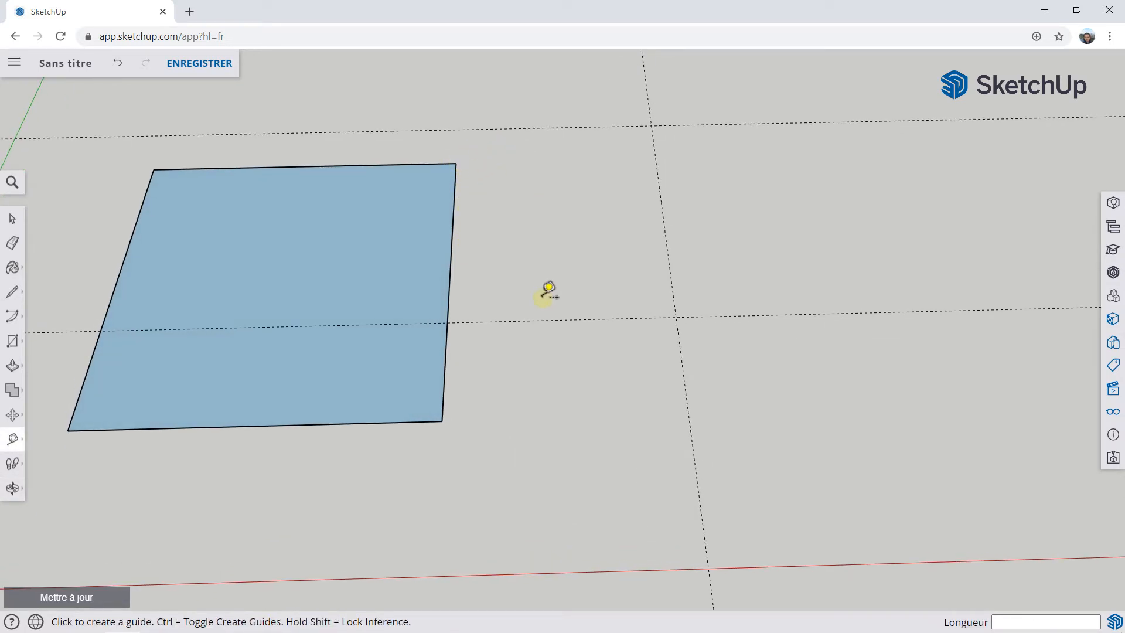
left_click(11, 293)
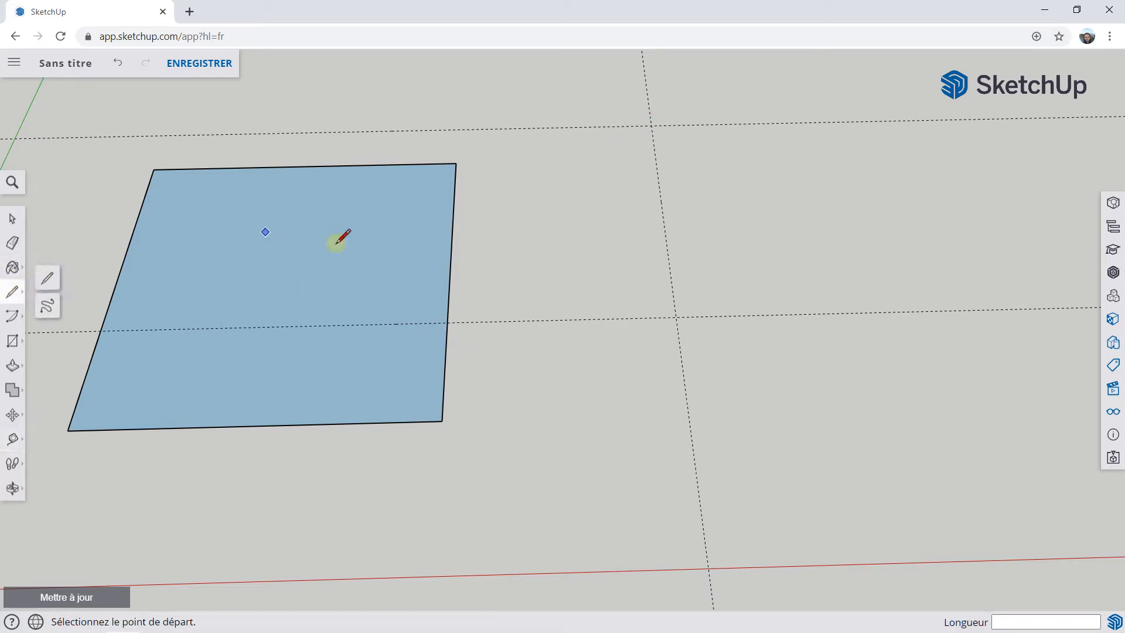
left_click(448, 322)
left_click(676, 317)
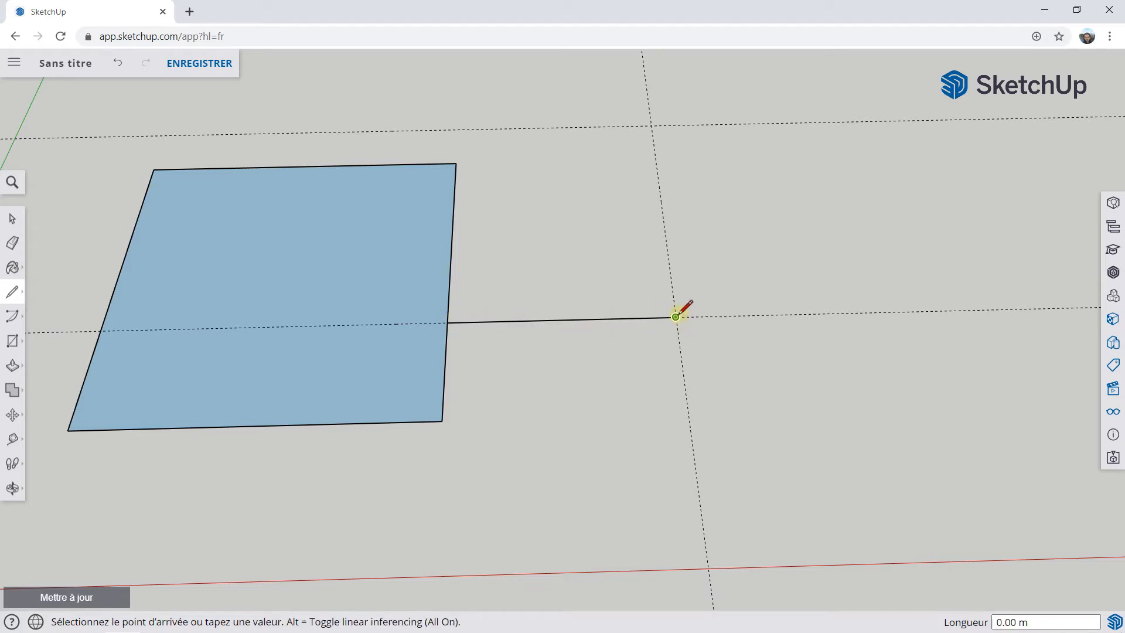
left_click(651, 125)
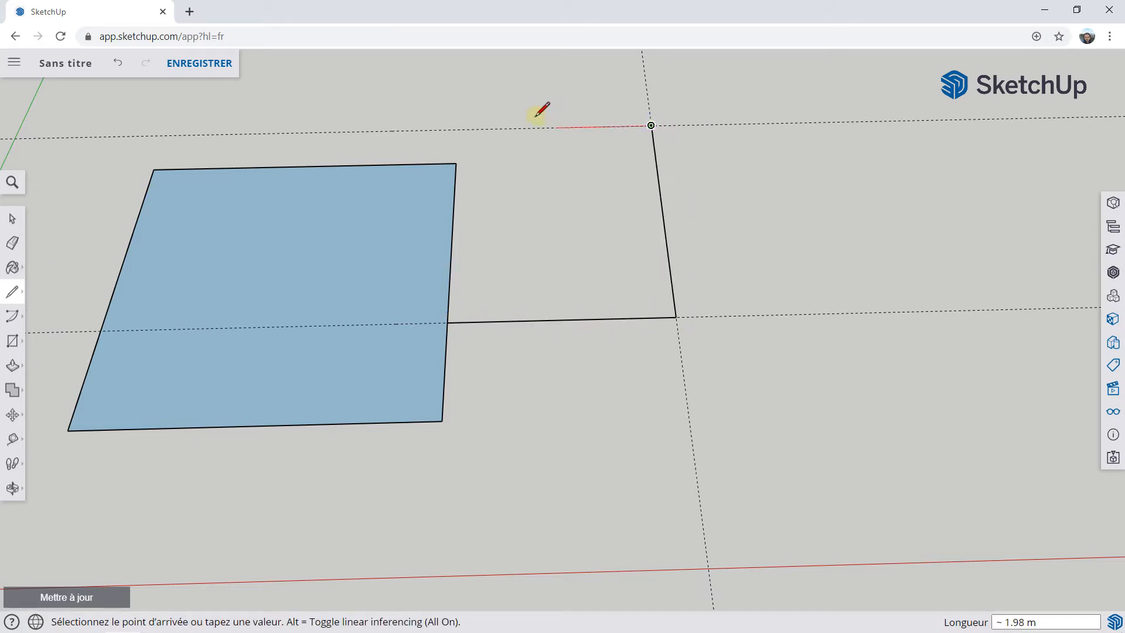
left_click(456, 129)
left_click(456, 164)
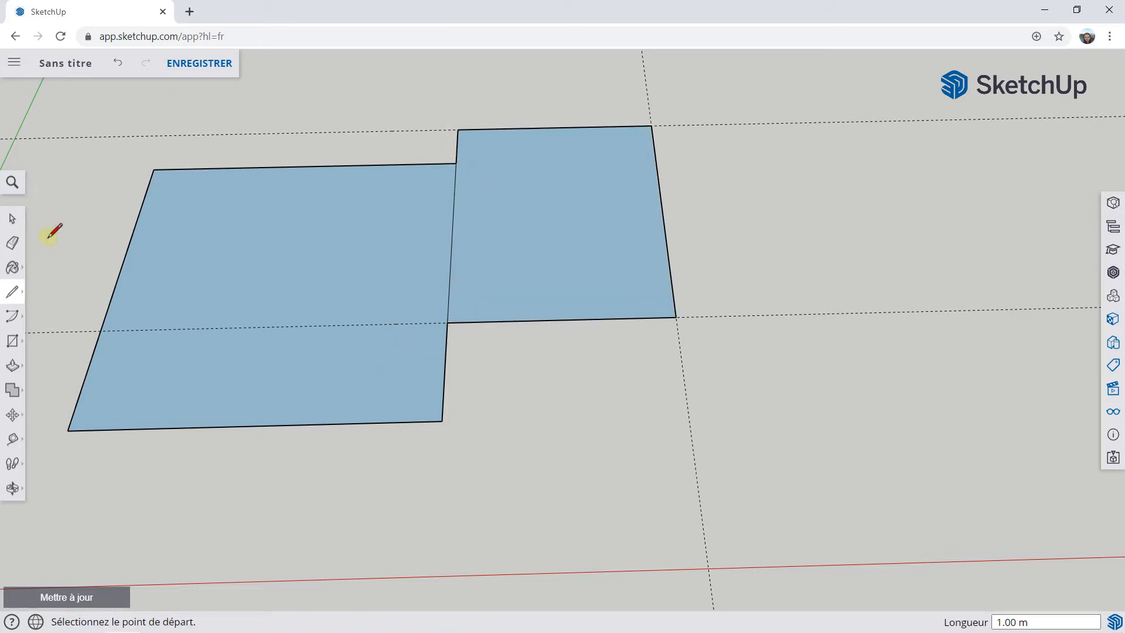
left_click(13, 244)
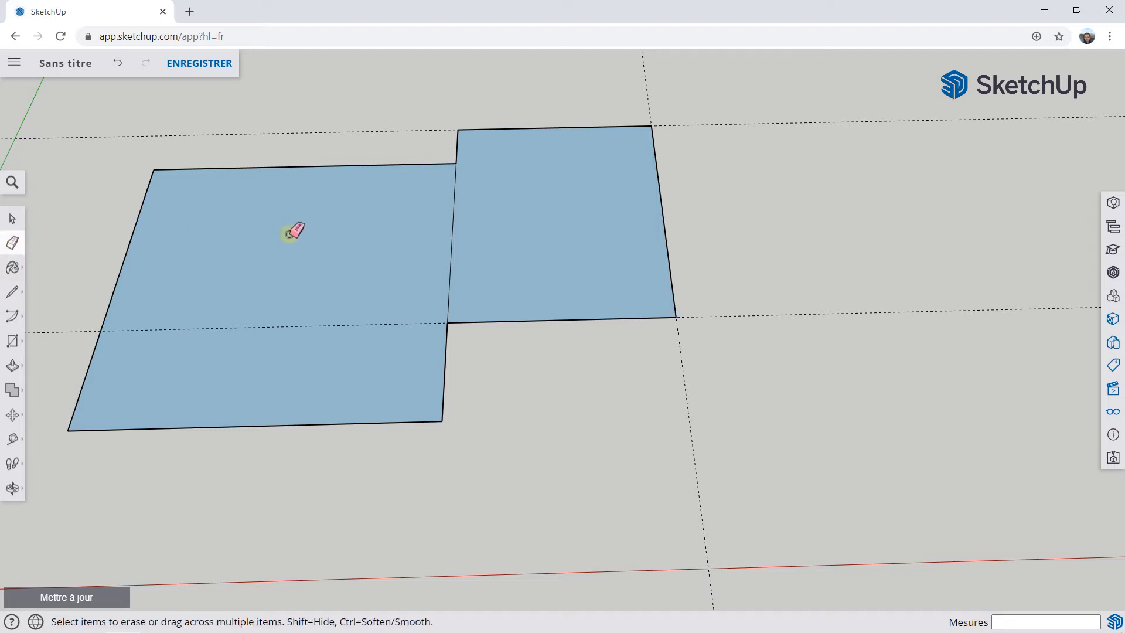
left_click(455, 223)
Place a guide 2 m outside the floor shape, parallel to its left edge.
scroll(394, 385, "down", 3)
mouse_move(389, 367)
middle_mouse_down()
mouse_move(294, 272)
mouse_move(288, 230)
mouse_move(487, 269)
mouse_move(545, 369)
mouse_move(308, 361)
mouse_move(279, 306)
mouse_move(291, 316)
mouse_move(416, 308)
mouse_move(331, 324)
mouse_move(321, 414)
mouse_move(138, 402)
mouse_move(146, 396)
middle_mouse_up()
scroll(280, 305, "up", 2)
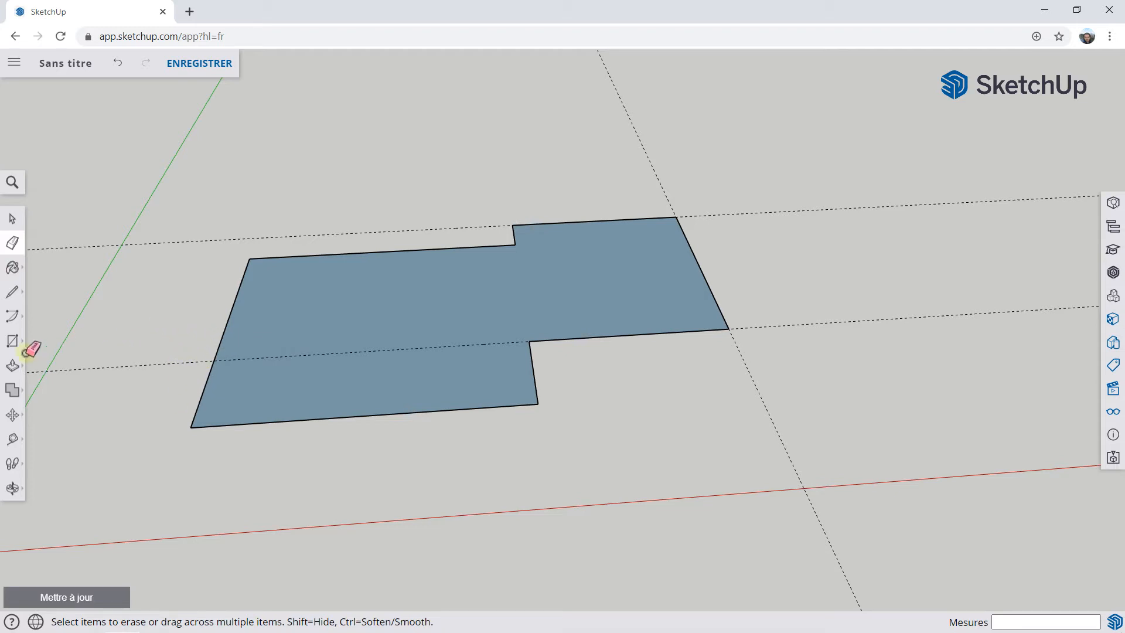
left_click(12, 440)
middle_click_drag(263, 319, 246, 436)
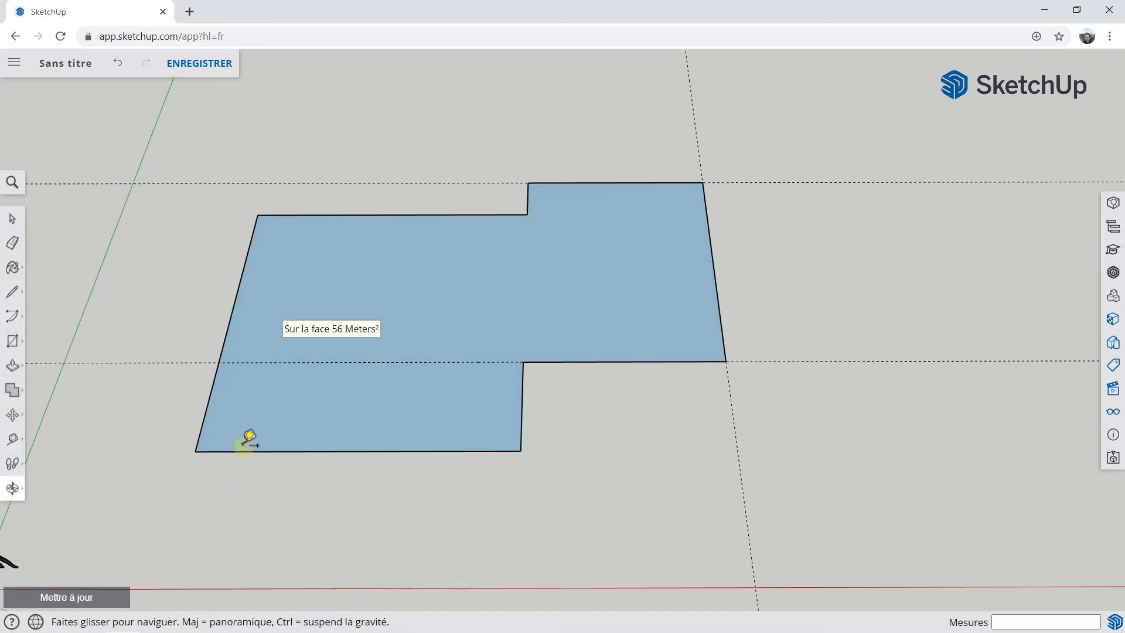
left_click(230, 321)
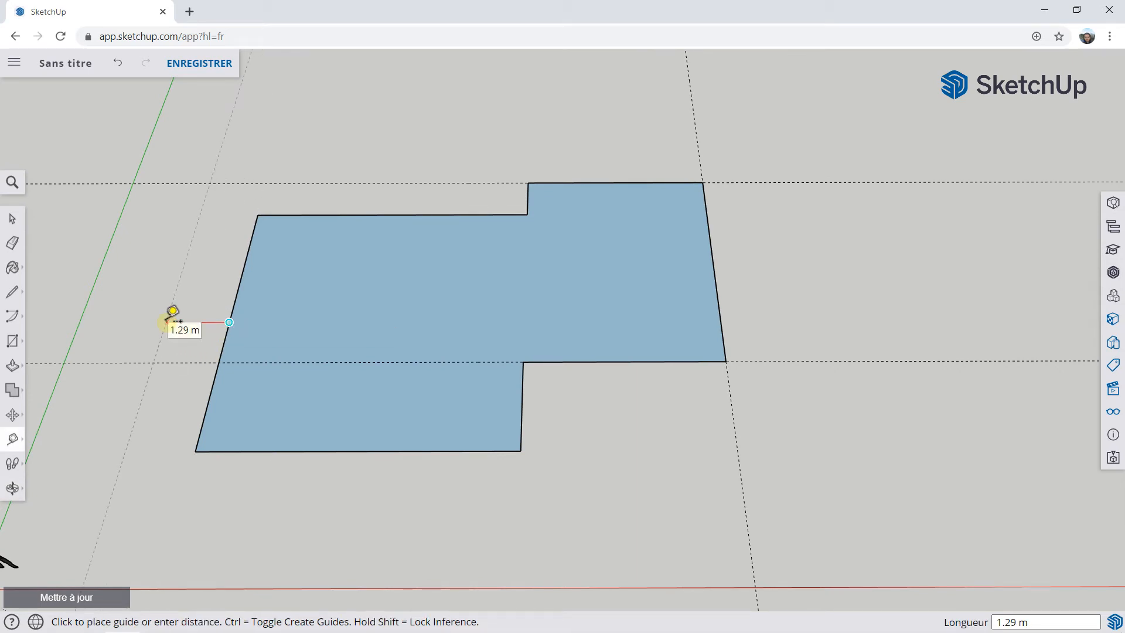
left_click(138, 305)
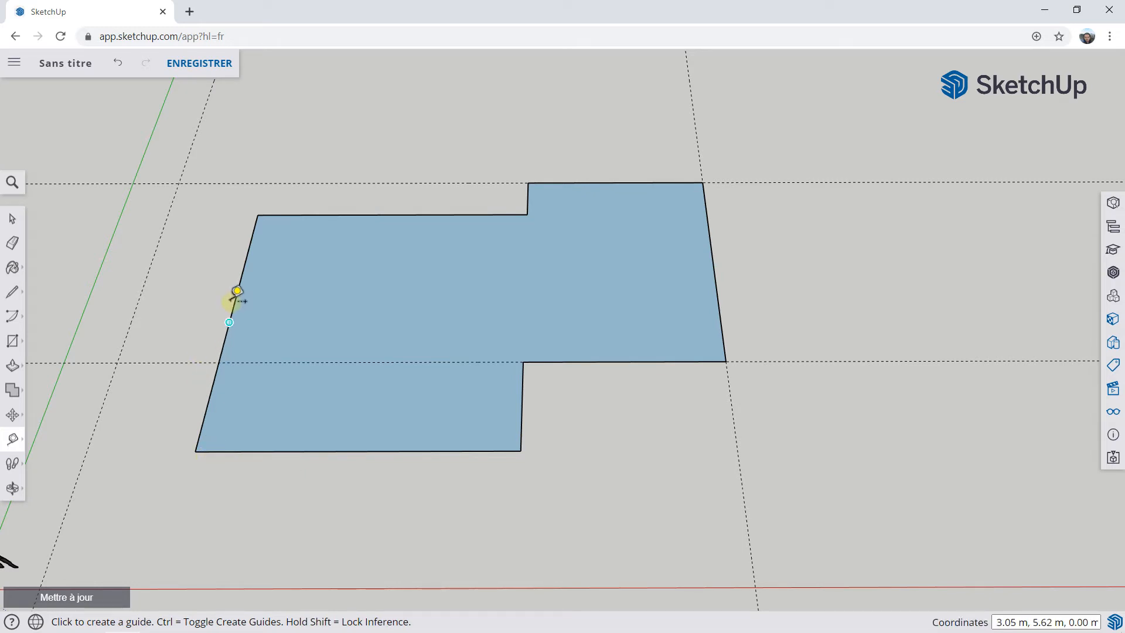
Draw a 2 m wide extension on the left side with lines from the back-left corner along the guides to the left edge.
left_click(12, 291)
left_click(258, 215)
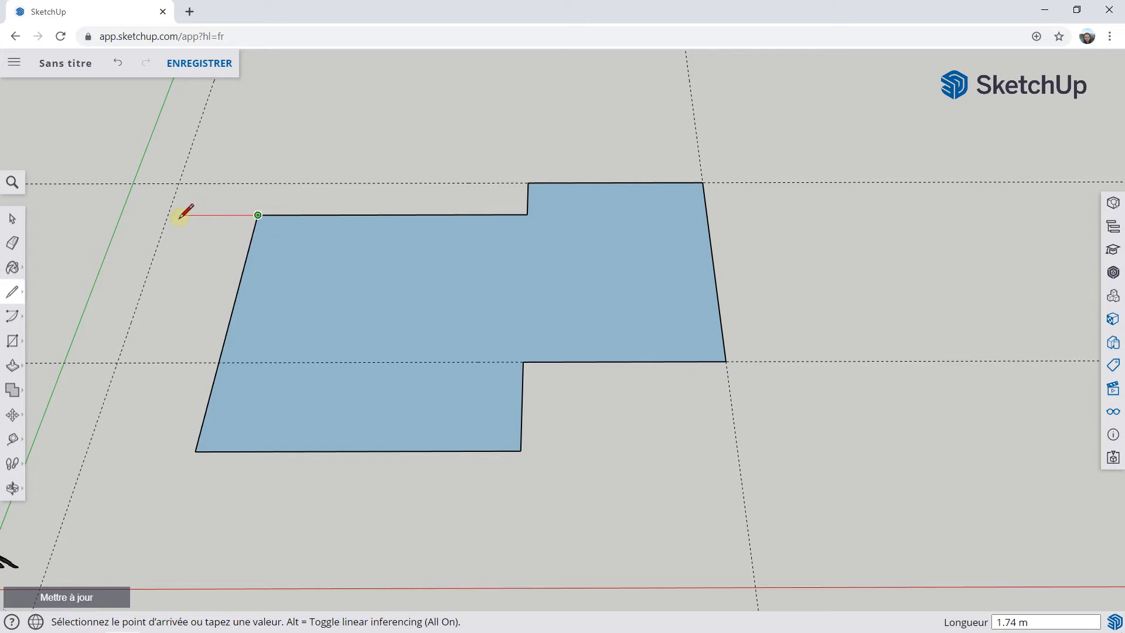
left_click(167, 215)
left_click(117, 362)
left_click(219, 363)
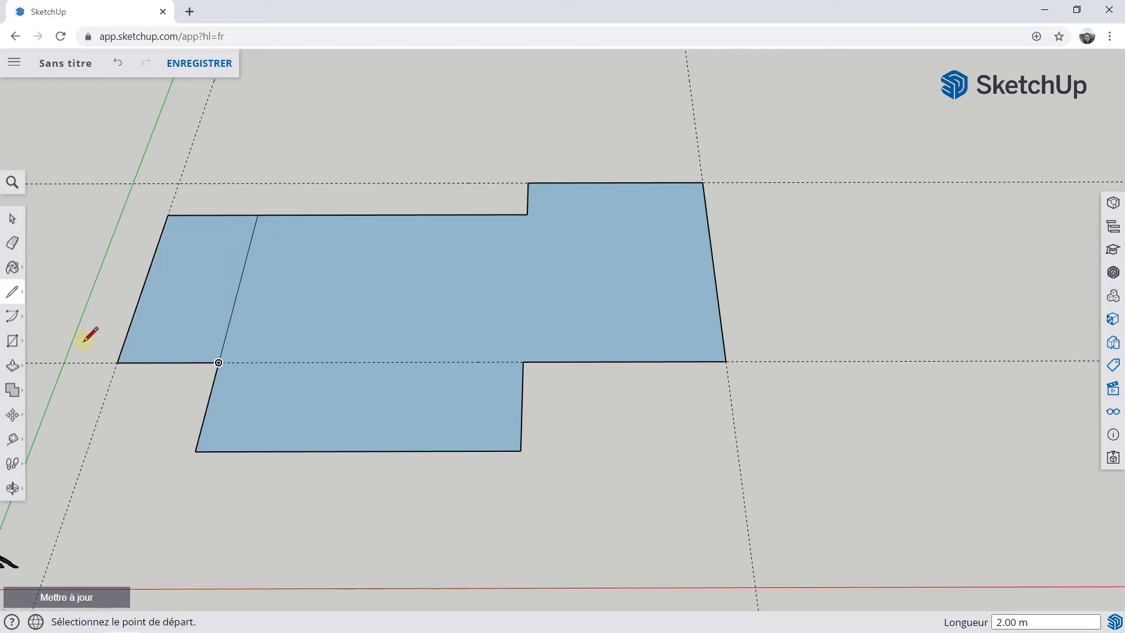
Erase the edge shared by the left extension and the main floor shape to merge them into one face.
left_click(18, 250)
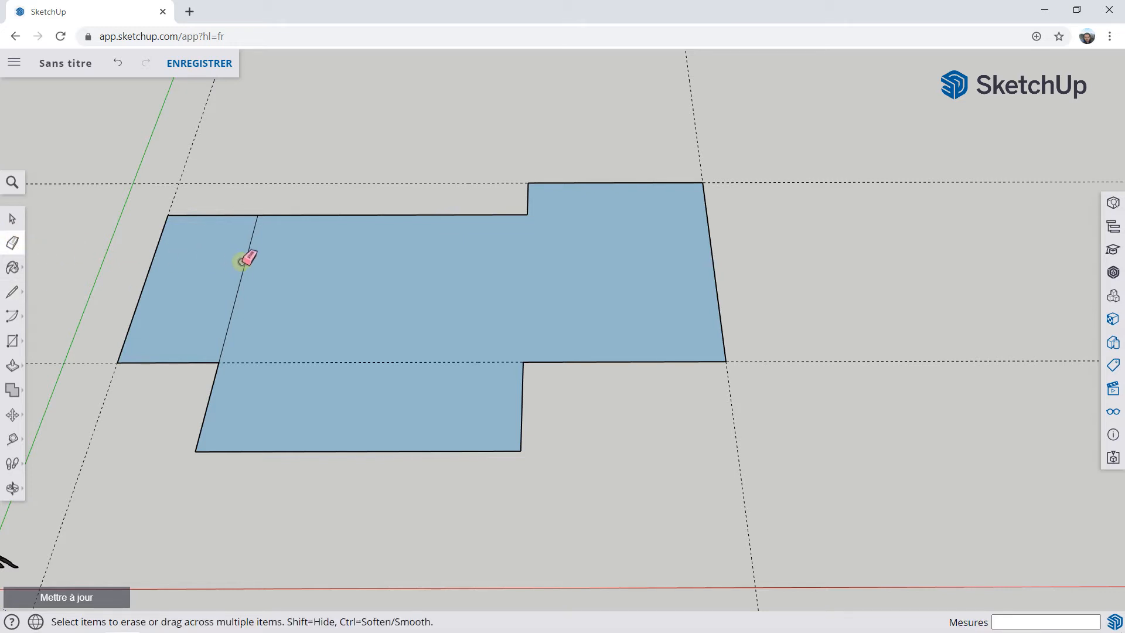
scroll(331, 292, "down", 3)
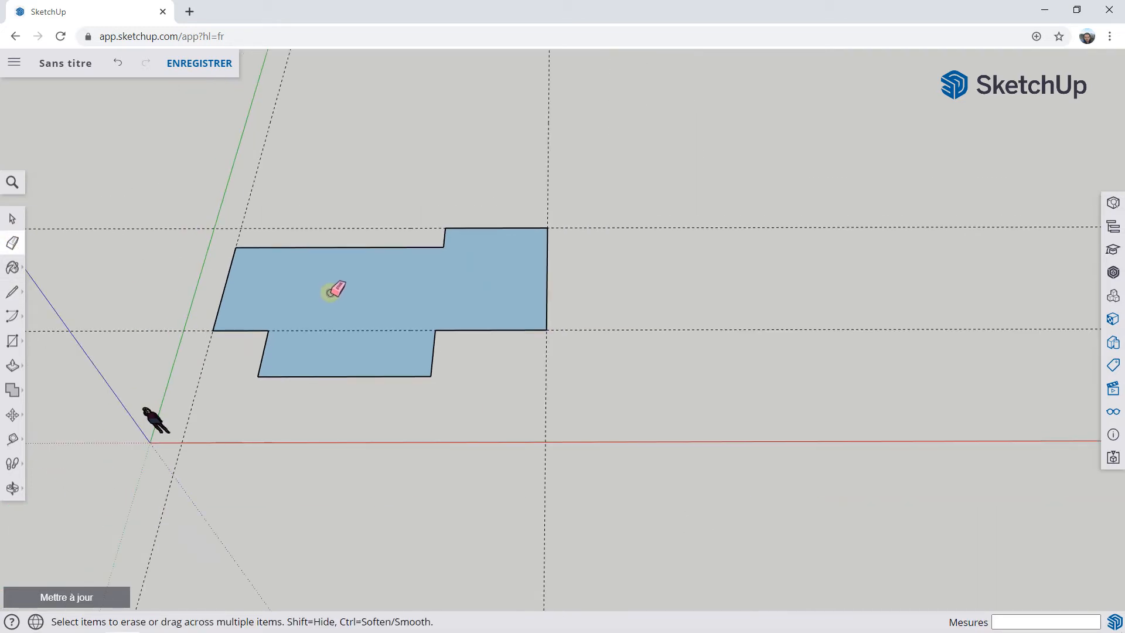
Push/Pull the whole floor shape up to a height of 250 cm.
middle_click_drag(459, 422, 502, 390)
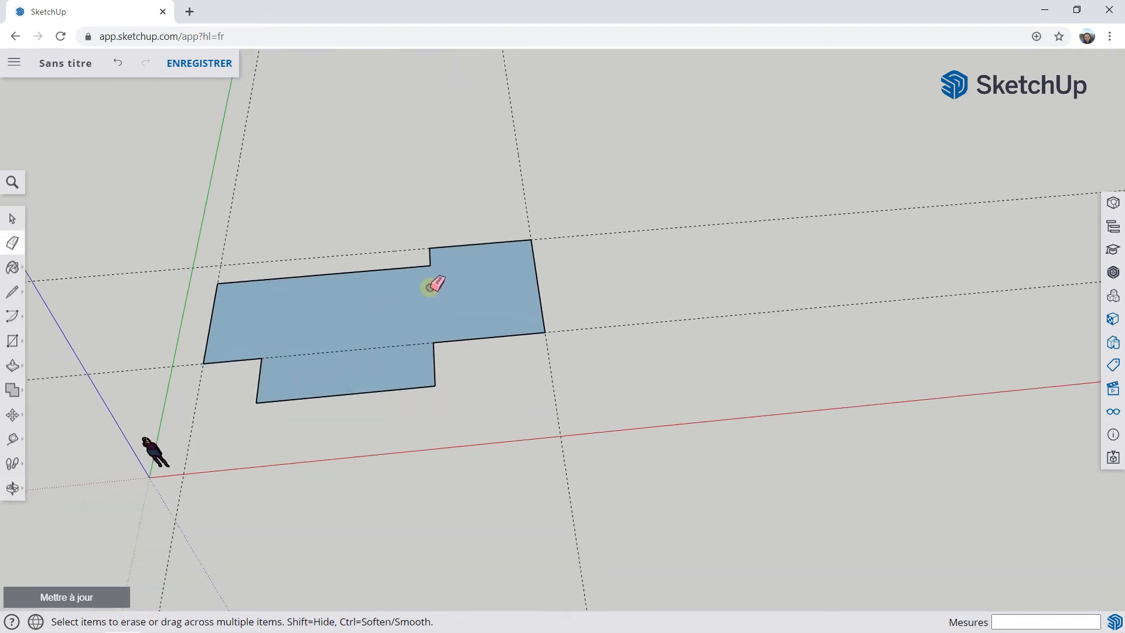
middle_click_drag(431, 284, 401, 375)
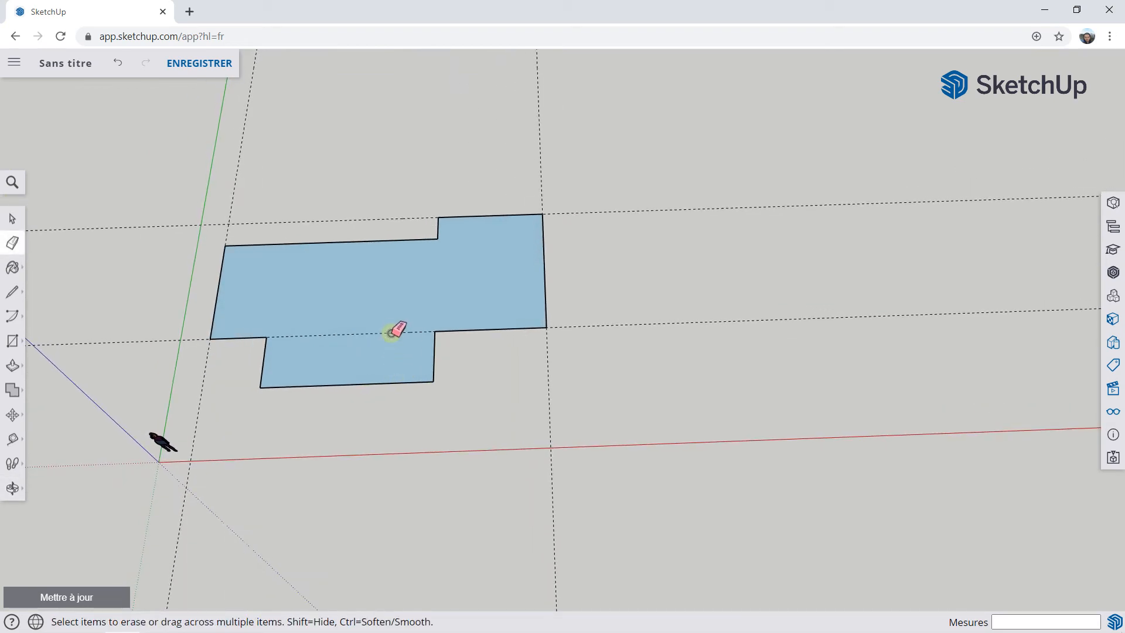
mouse_move(392, 331)
middle_mouse_down()
mouse_move(374, 290)
mouse_move(377, 329)
middle_mouse_up()
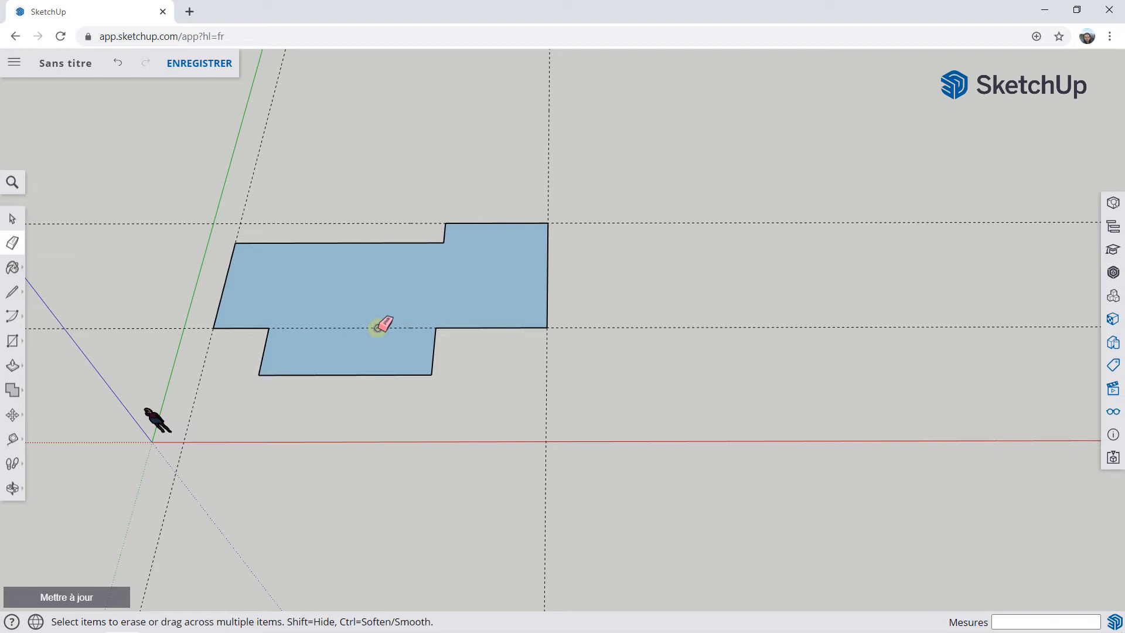
middle_click_drag(459, 347, 409, 221)
scroll(454, 330, "up", 3)
left_click(12, 219)
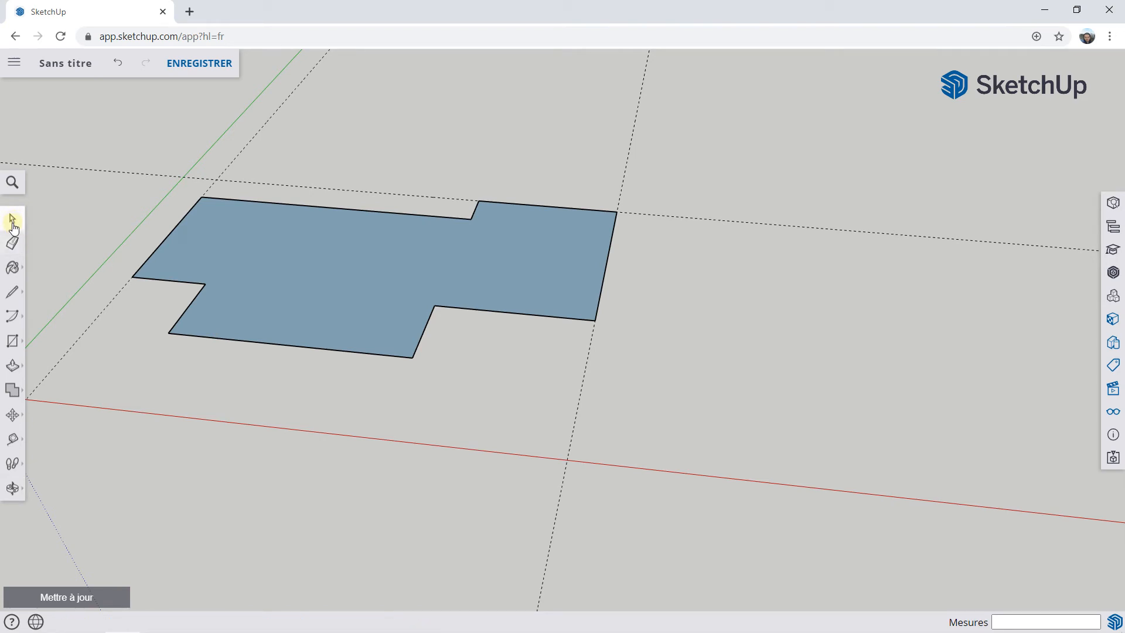
left_click(13, 364)
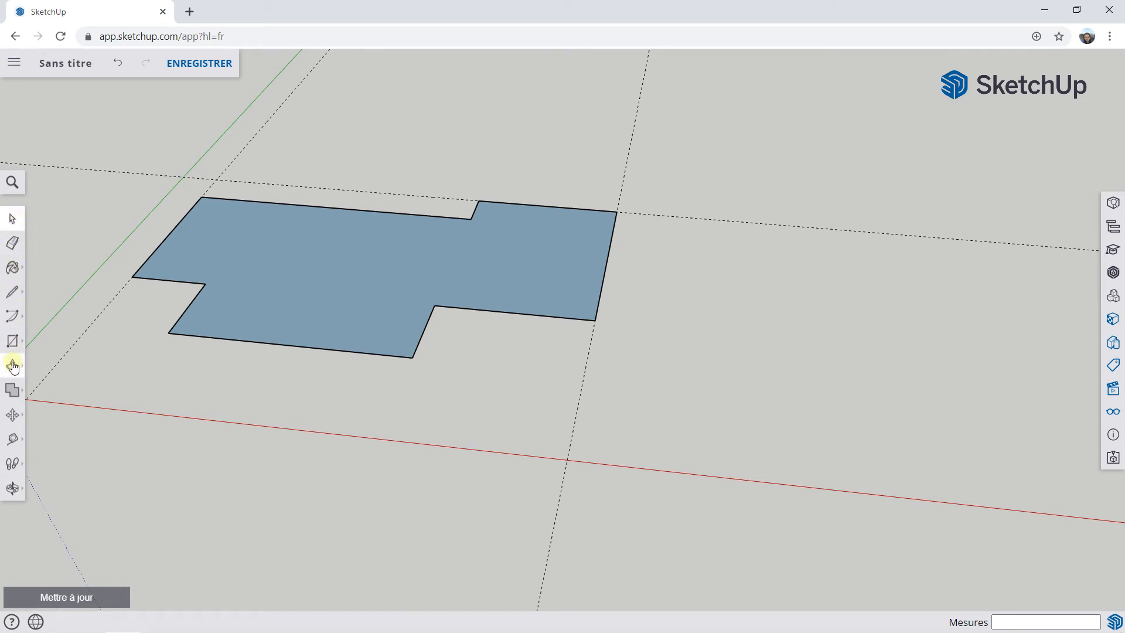
left_click(278, 301)
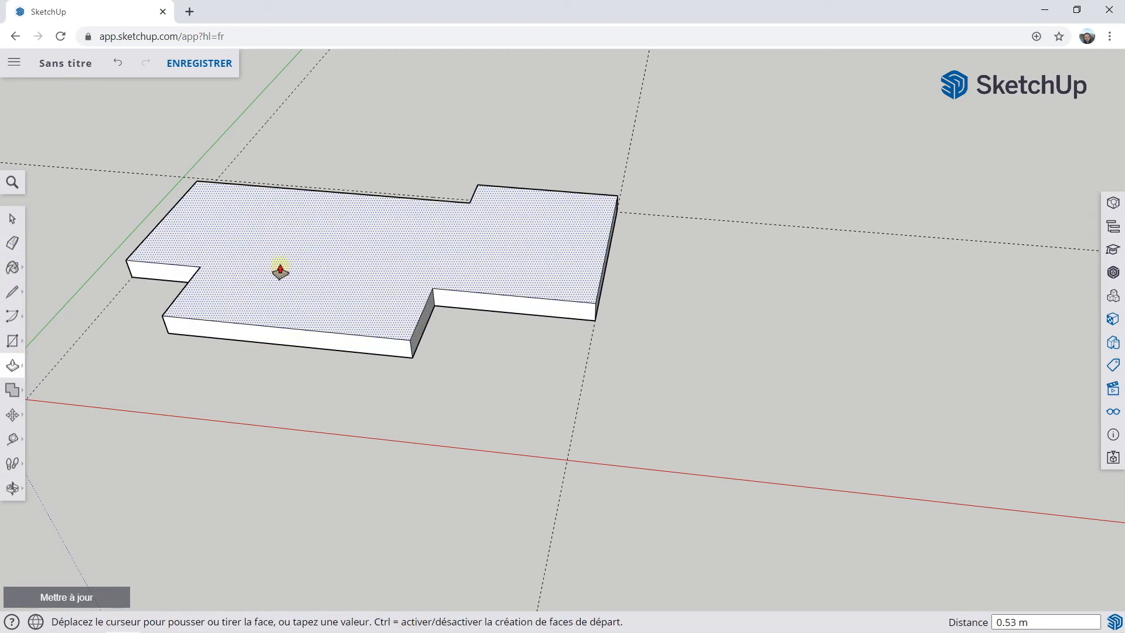
left_click(291, 186)
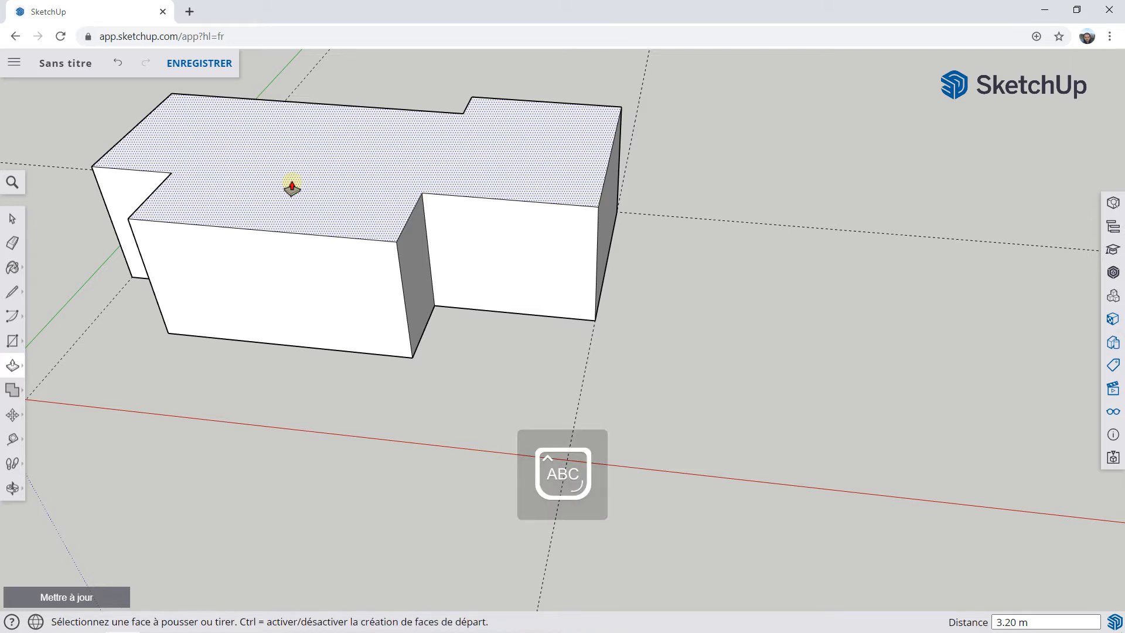
type("250")
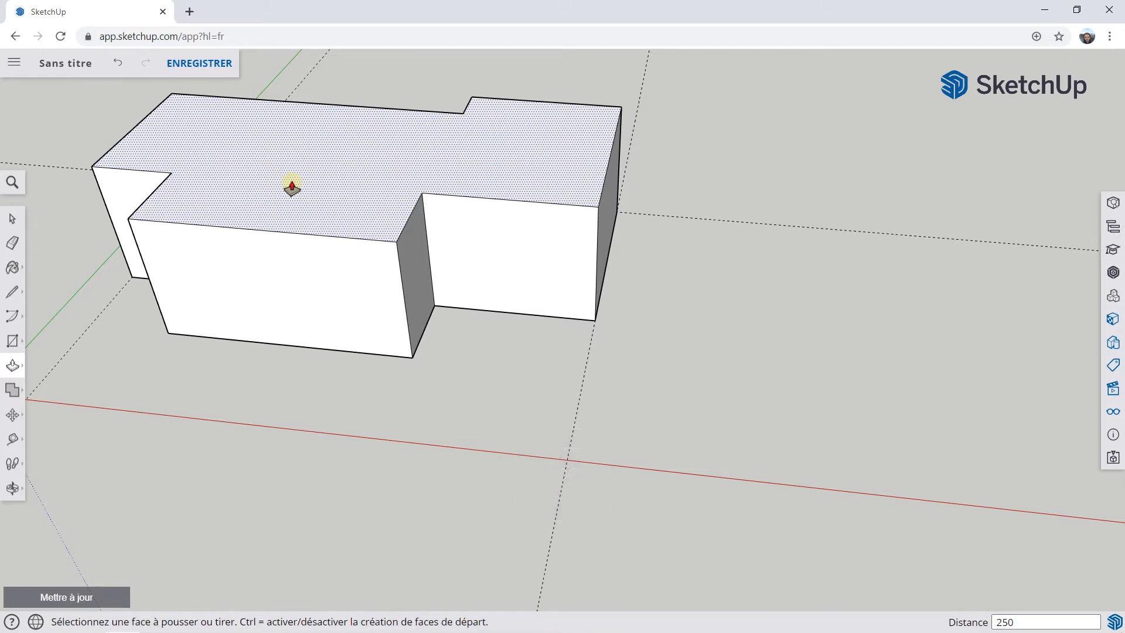
key("Caps_Lock")
type("cm")
key("Return")
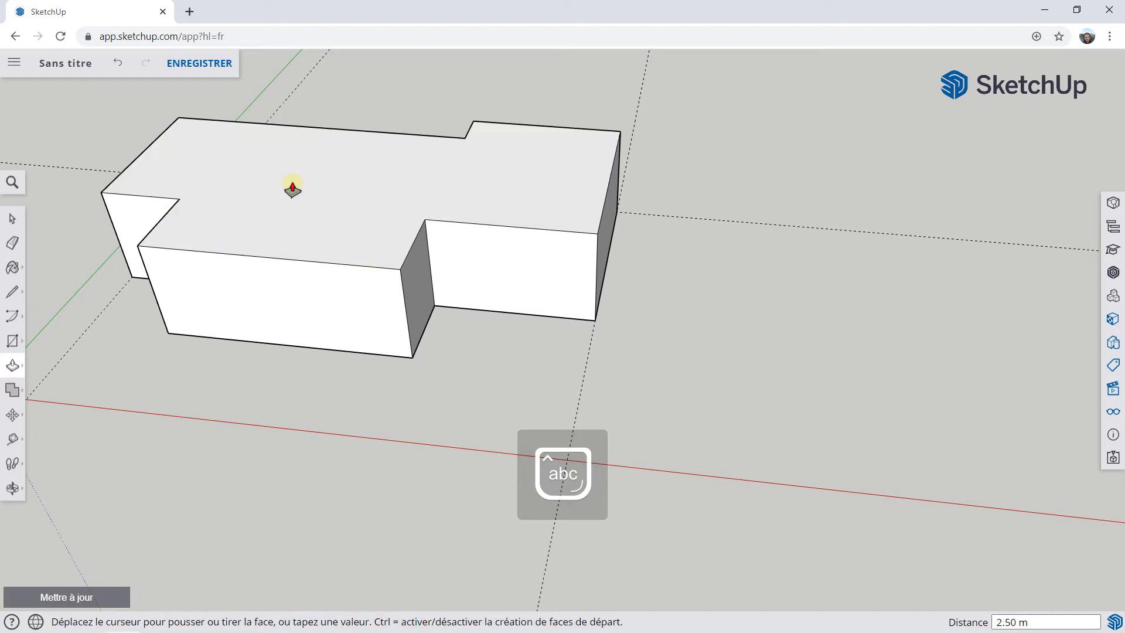
Place two vertical guides on the projecting front wall, each about one third of the wall's width in from a side edge.
scroll(296, 299, "up", 5)
middle_click_drag(438, 332, 319, 269)
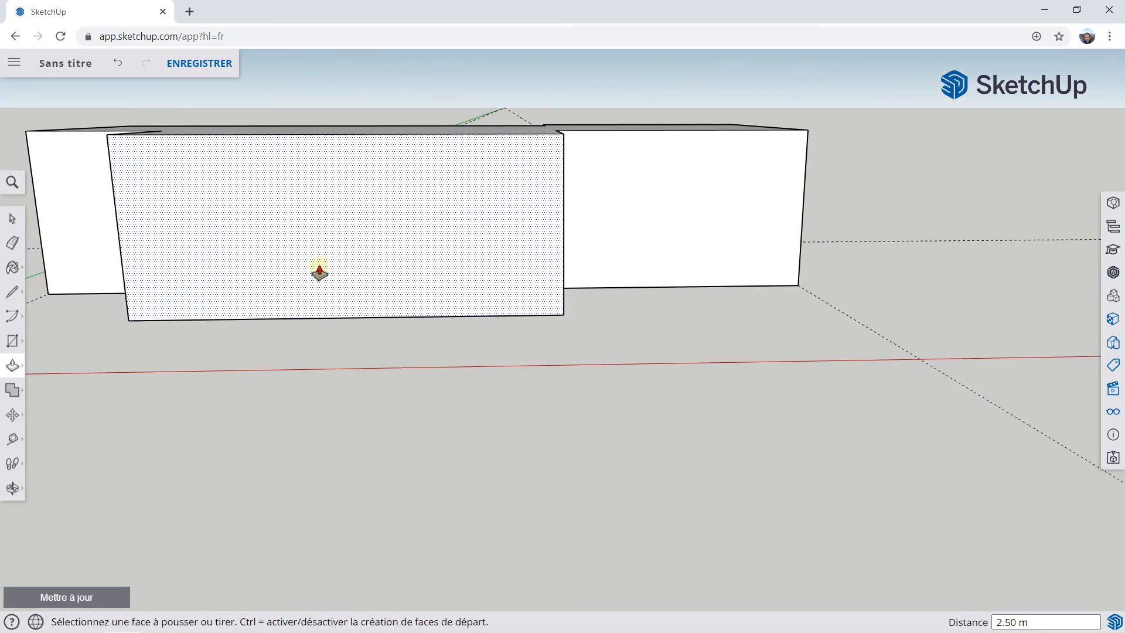
scroll(319, 269, "up", 2)
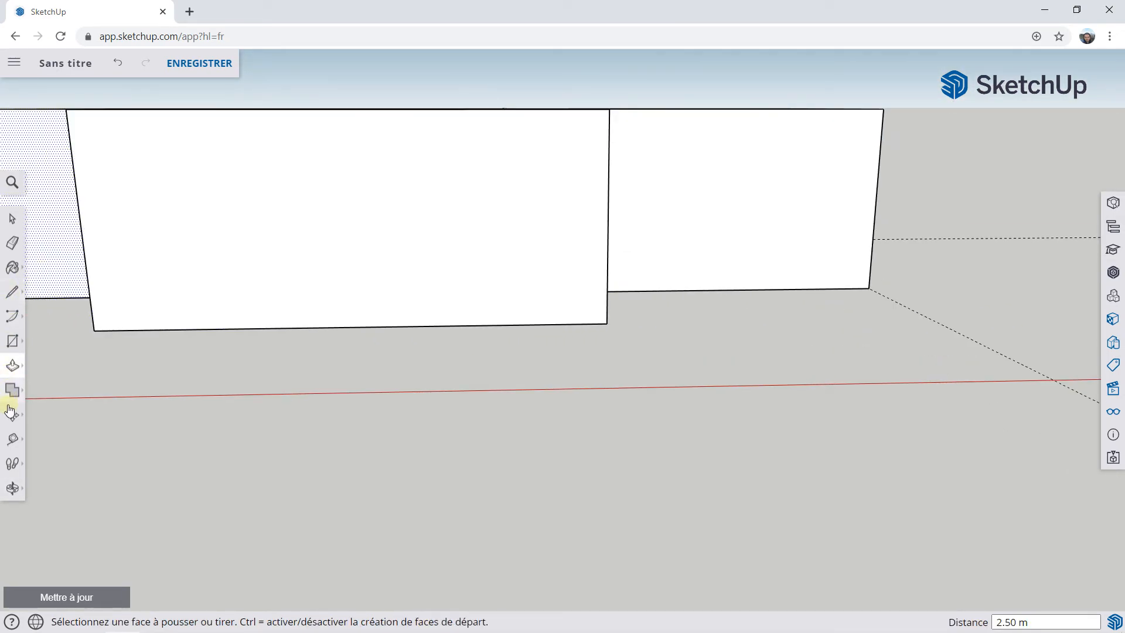
left_click(12, 439)
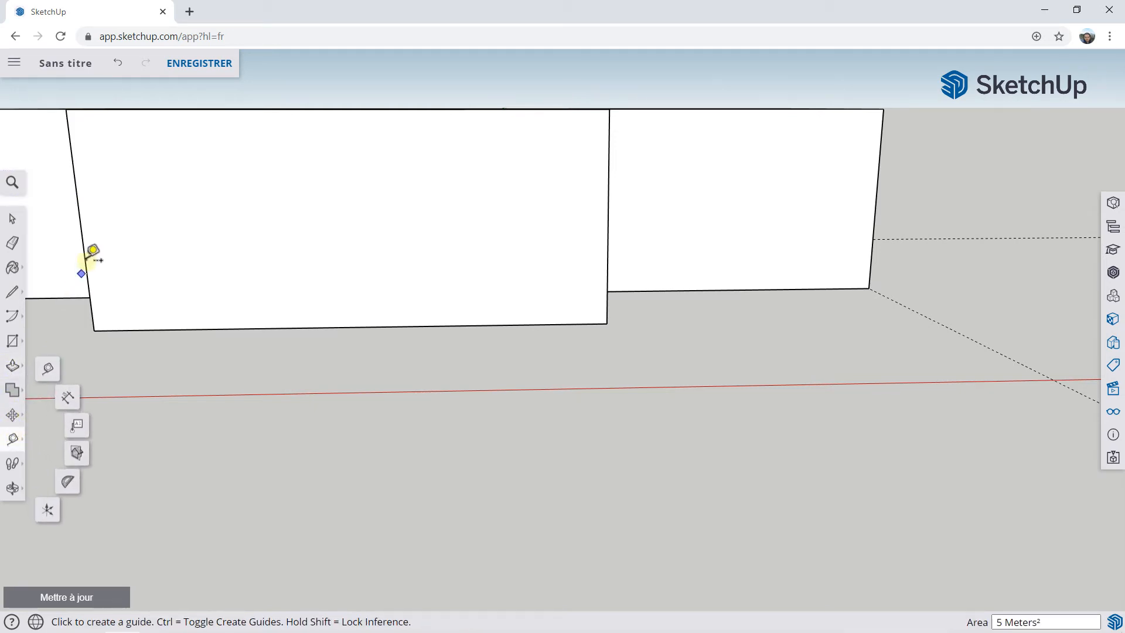
left_click(75, 178)
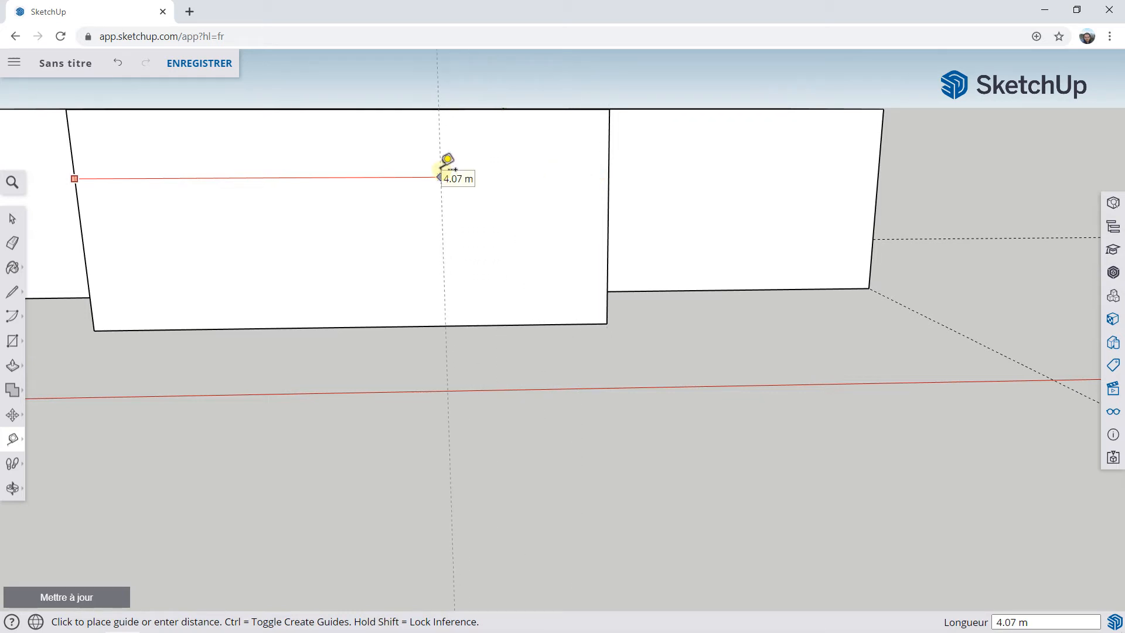
left_click(261, 176)
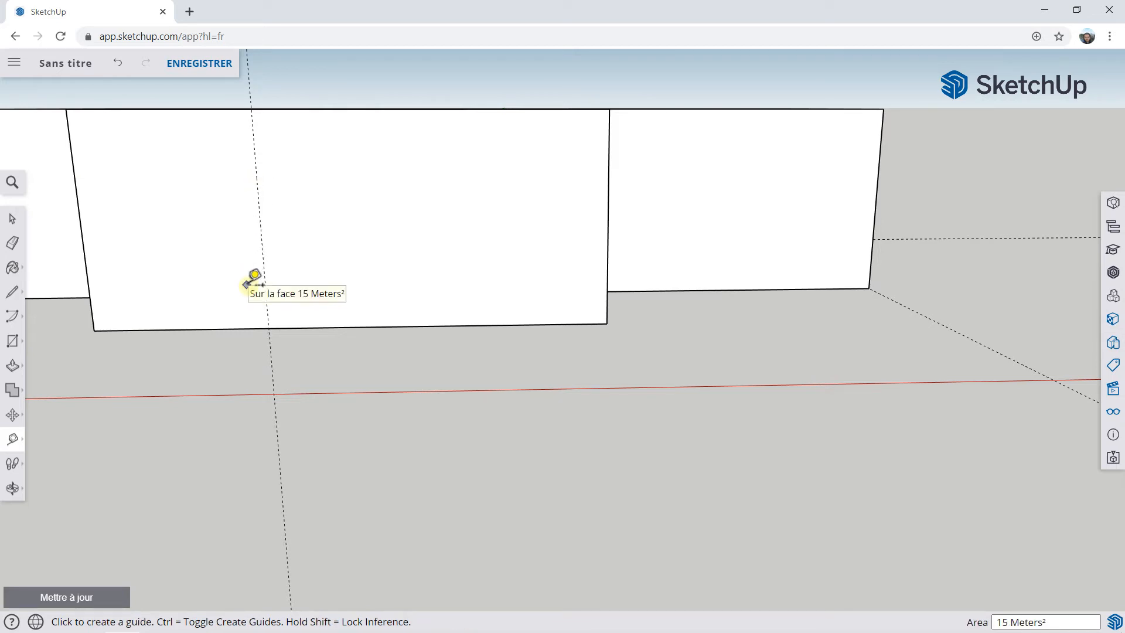
left_click(609, 156)
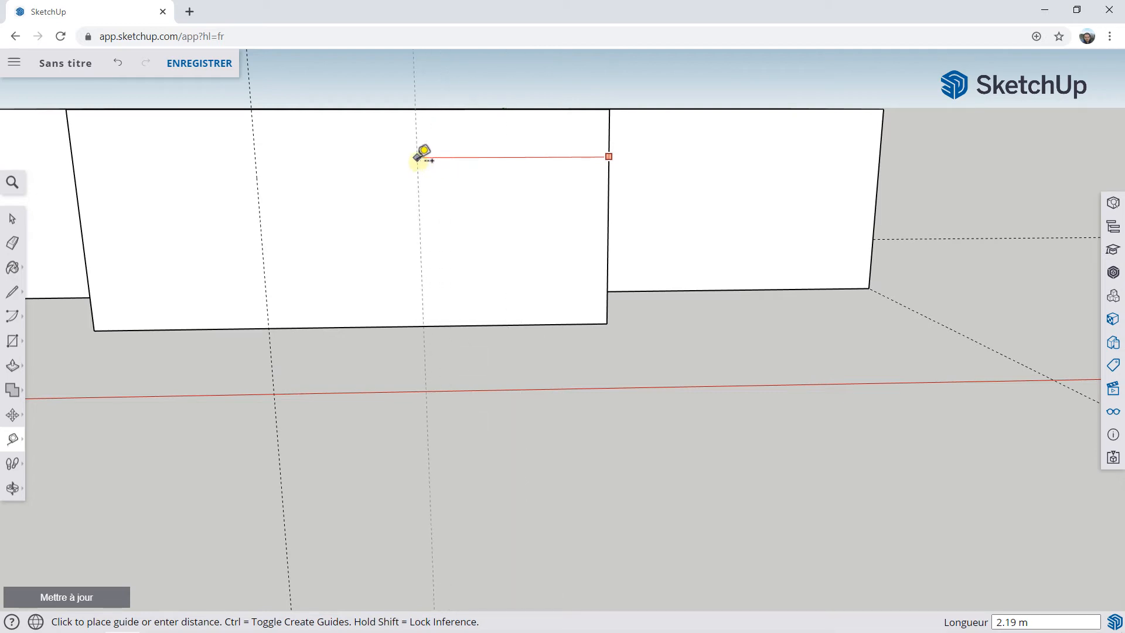
left_click(436, 157)
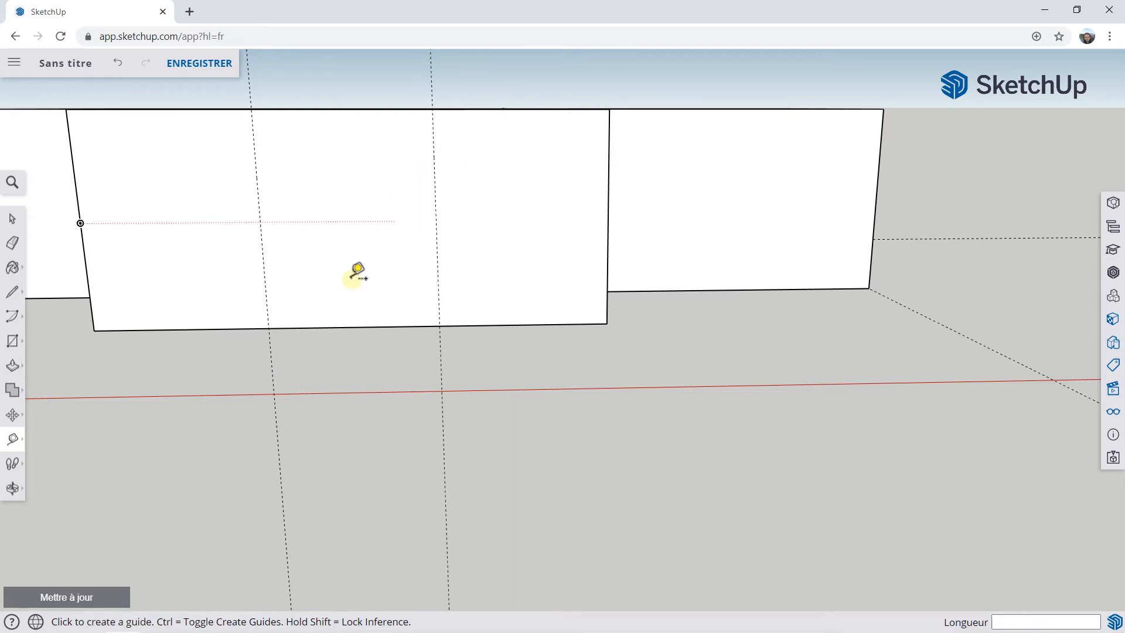
left_click(304, 110)
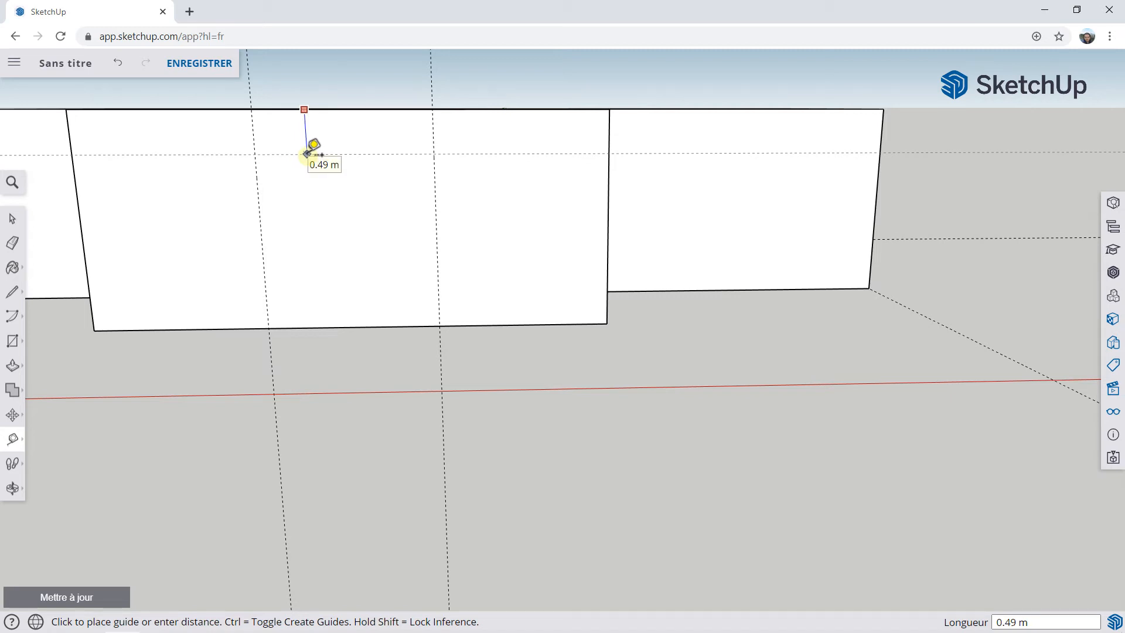
left_click(307, 156)
type("50")
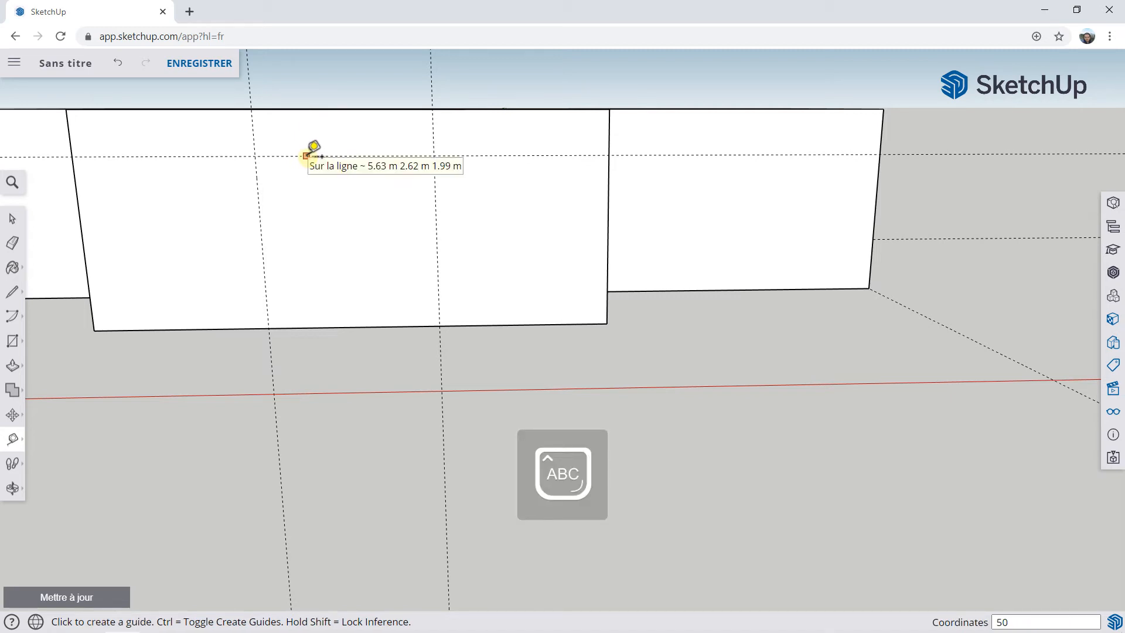
key("Caps_Lock")
Place a horizontal guide about 0.5 m below the top edge of the projecting front wall.
left_click(283, 110)
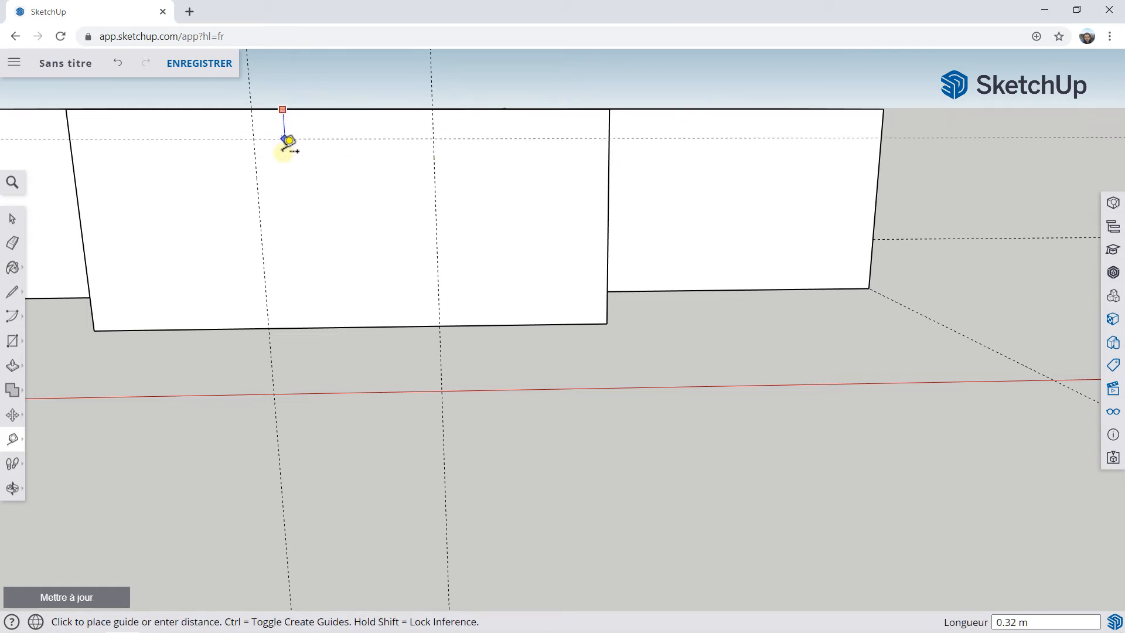
left_click(289, 146)
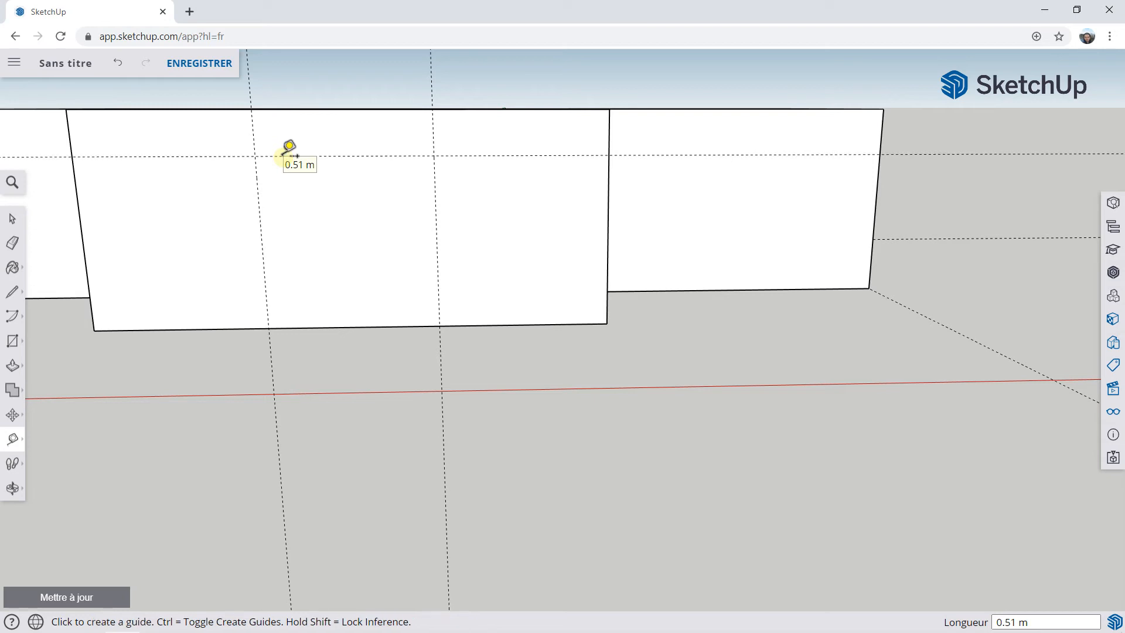
key("Caps_Lock")
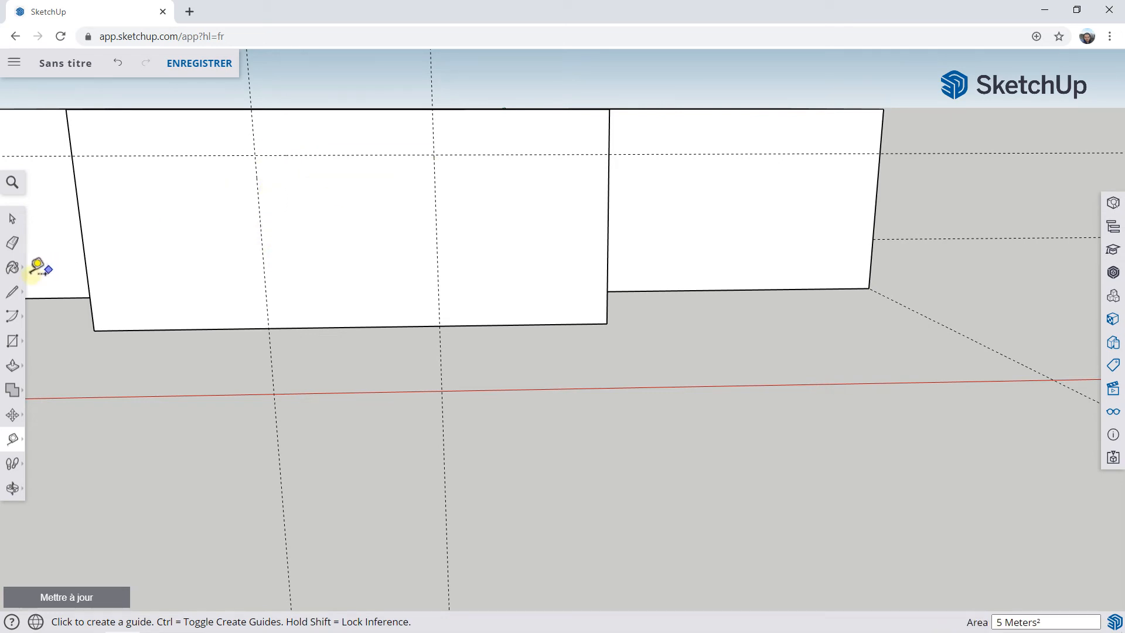
Draw a rectangle for the door on the front wall, between the two vertical guides from the wall's base to the horizontal guide.
left_click(12, 340)
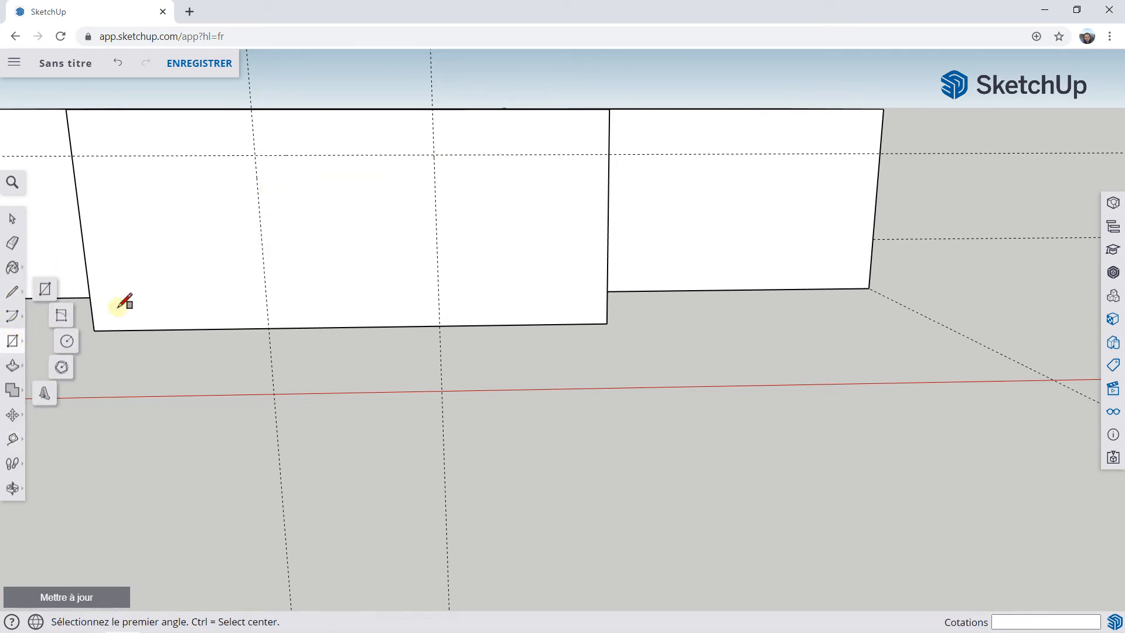
left_click(440, 326)
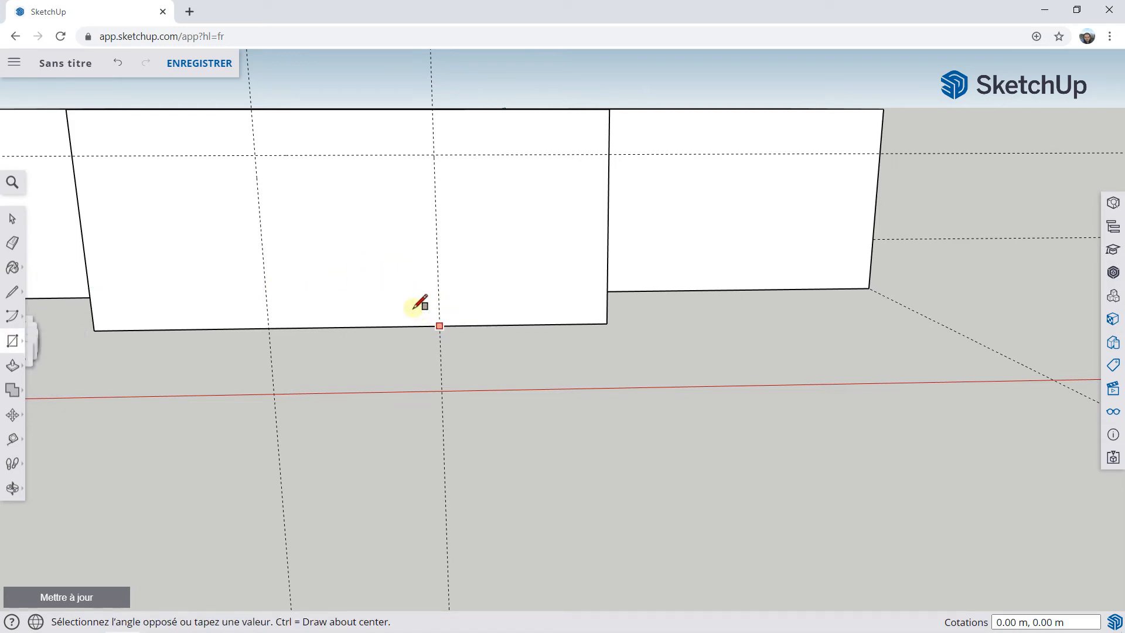
left_click(256, 154)
Push the door rectangle about 0.24 m into the front wall to form a recess.
scroll(427, 171, "down", 5)
middle_click_drag(427, 170, 354, 188)
scroll(354, 188, "up", 5)
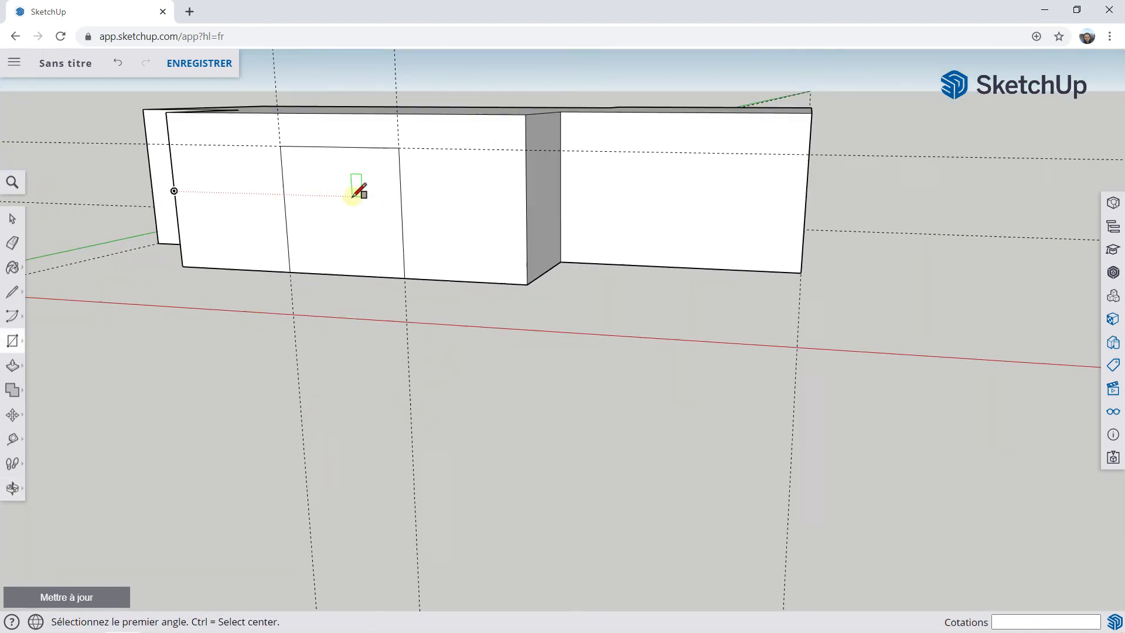
left_click(13, 367)
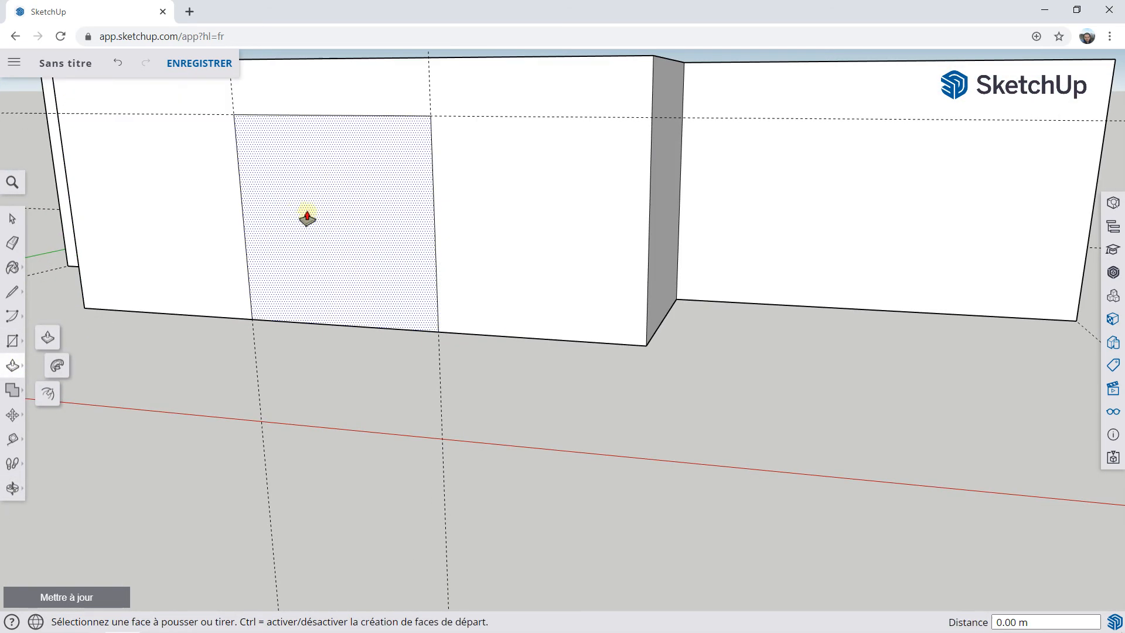
left_click(306, 218)
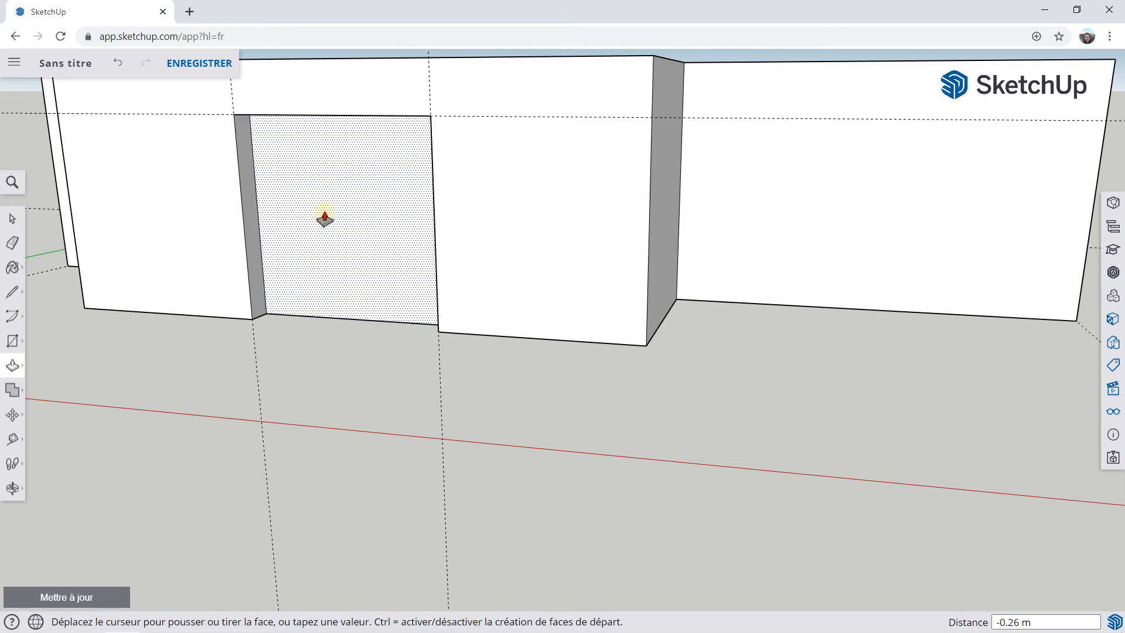
left_click(324, 218)
Open the display settings and switch the visibility of the guides off and back on.
scroll(319, 229, "down", 5)
middle_click_drag(317, 234, 402, 297)
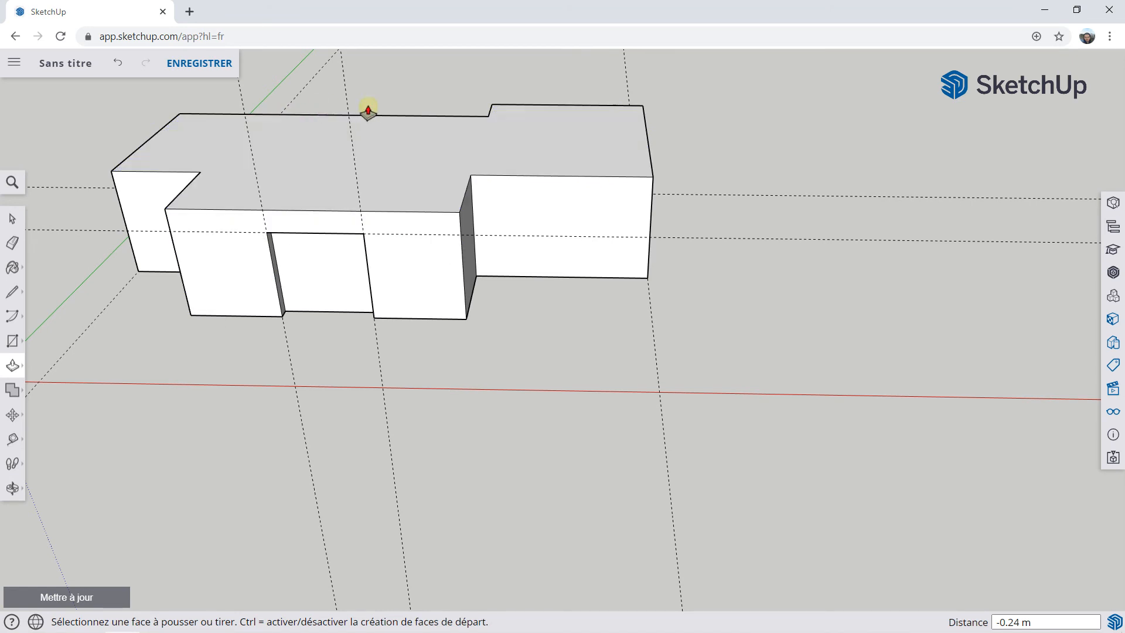
left_click(1114, 412)
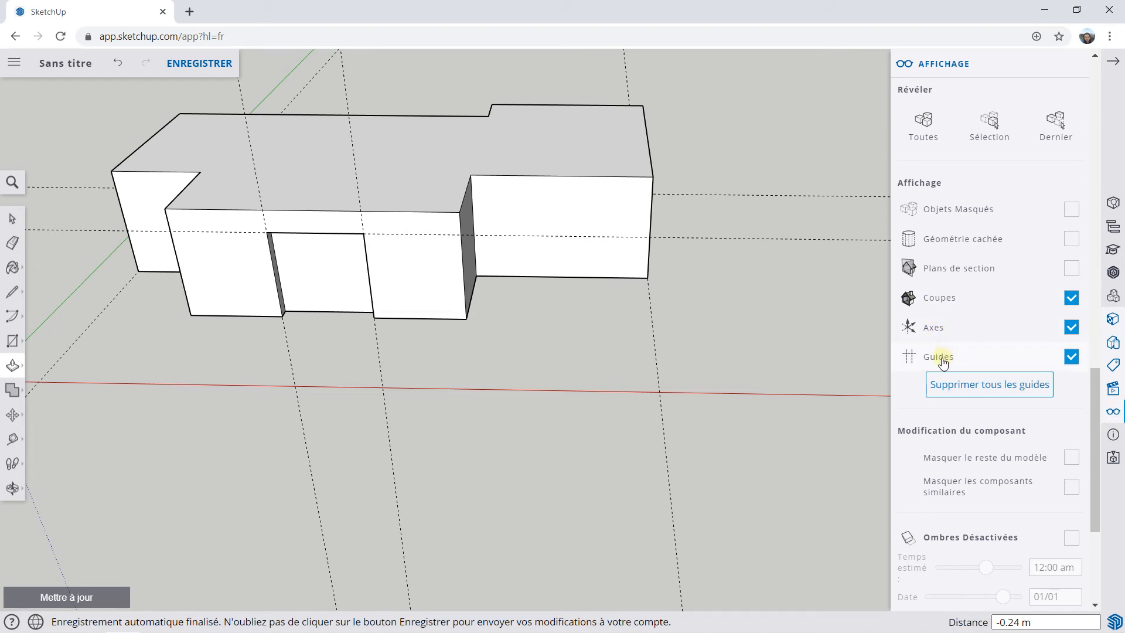
left_click(1071, 357)
left_click(1071, 358)
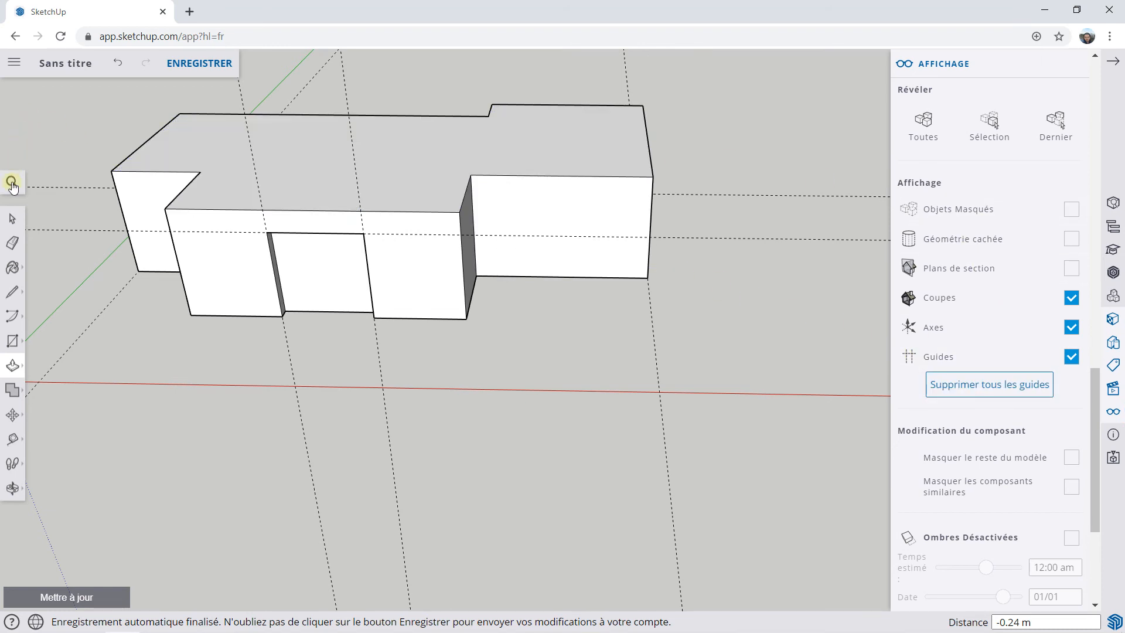
Erase one of the door's vertical guides, and delete all remaining guides from the model.
left_click(12, 242)
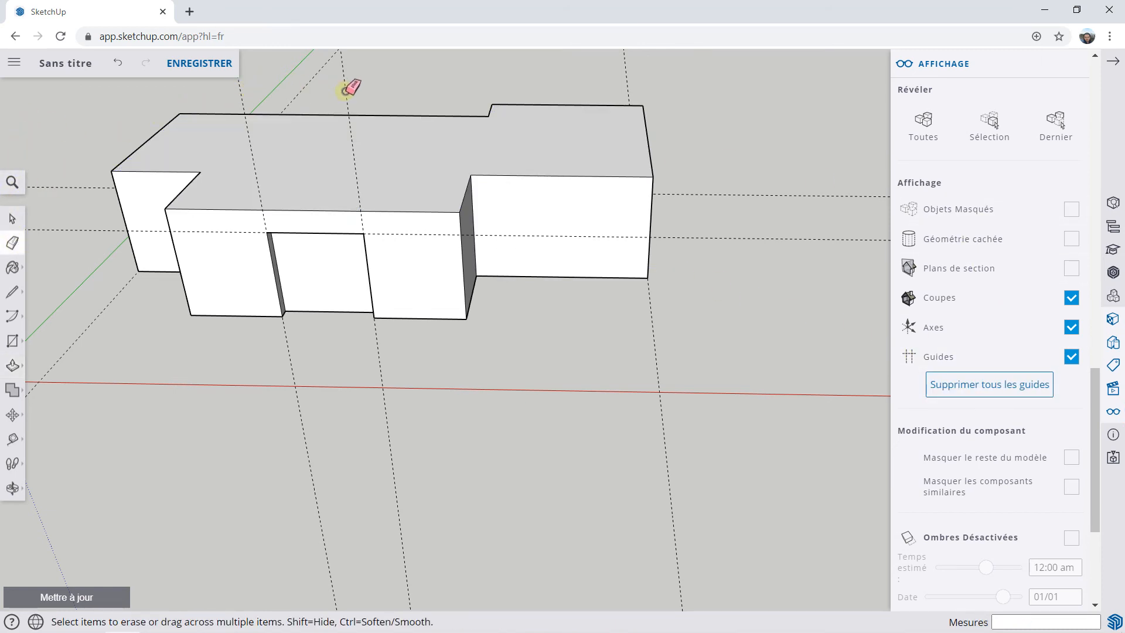
left_click(243, 101)
left_click(996, 385)
scroll(404, 182, "down", 2)
mouse_move(402, 184)
middle_mouse_down()
mouse_move(389, 205)
mouse_move(339, 118)
mouse_move(364, 156)
middle_mouse_up()
left_click(7, 221)
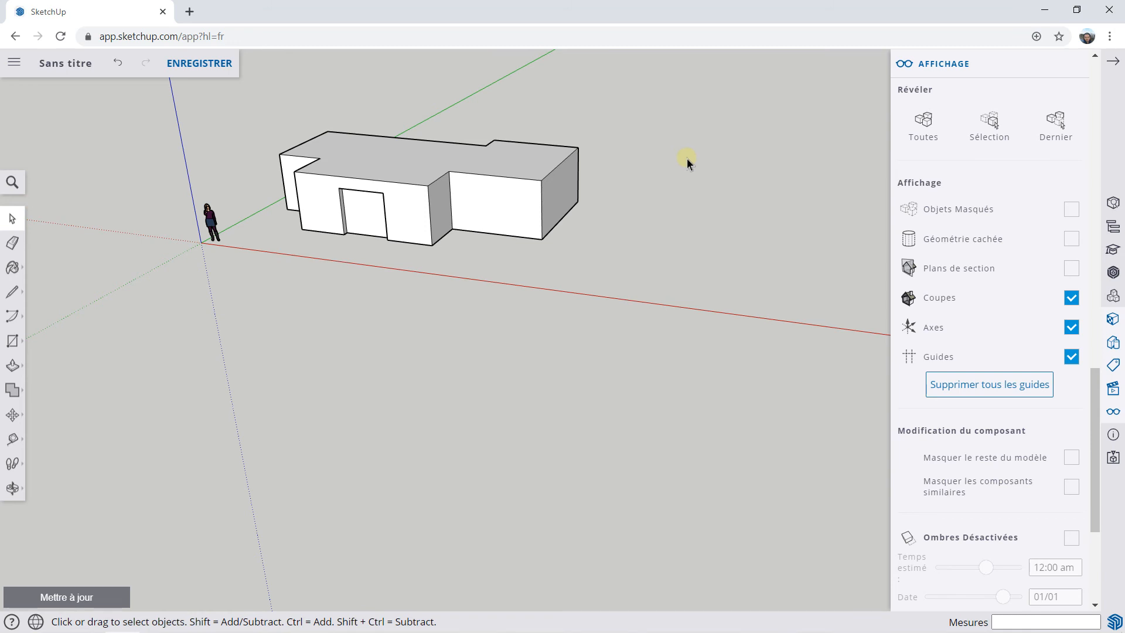